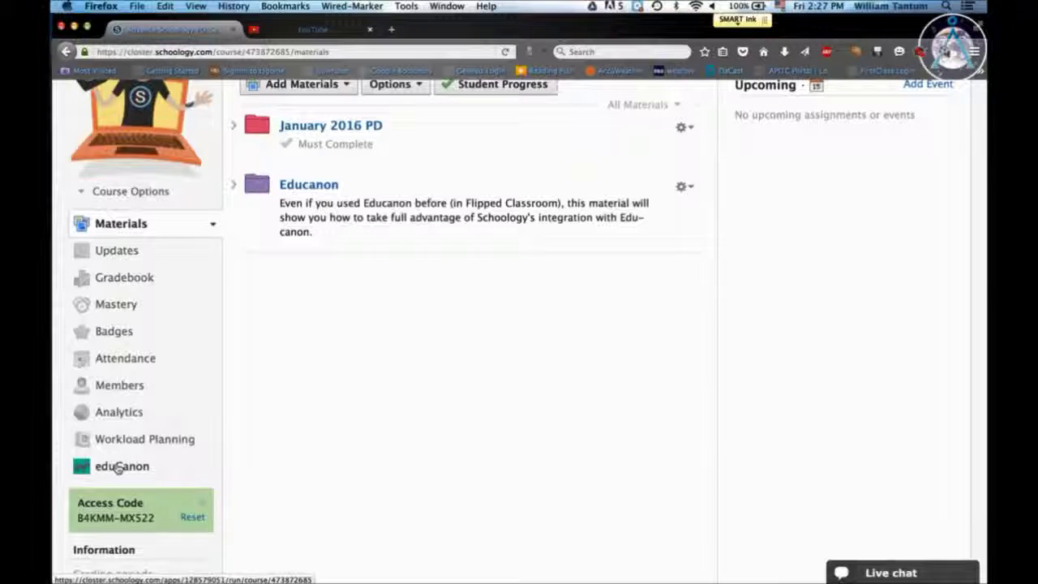
- Launch the course's eduCanon app and scroll through My Schoology Groups to Get Started
left_click(118, 467)
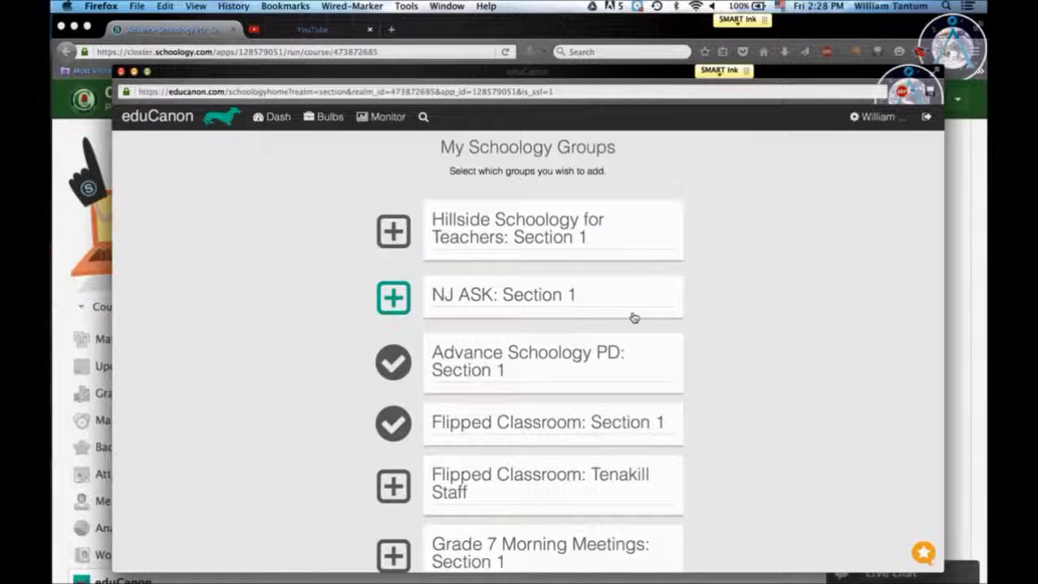
scroll(777, 378, "down", 5)
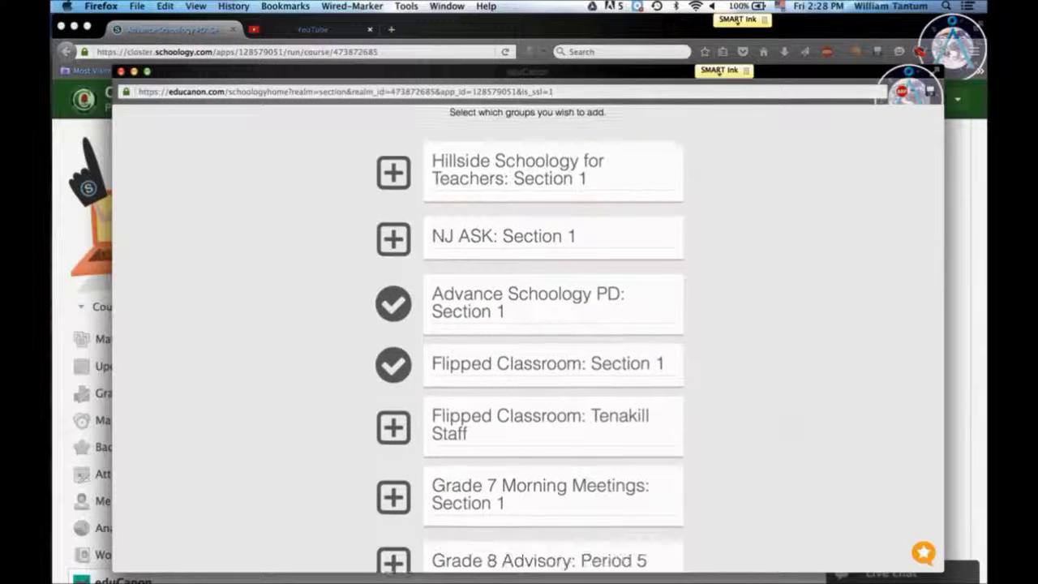
scroll(778, 378, "down", 1)
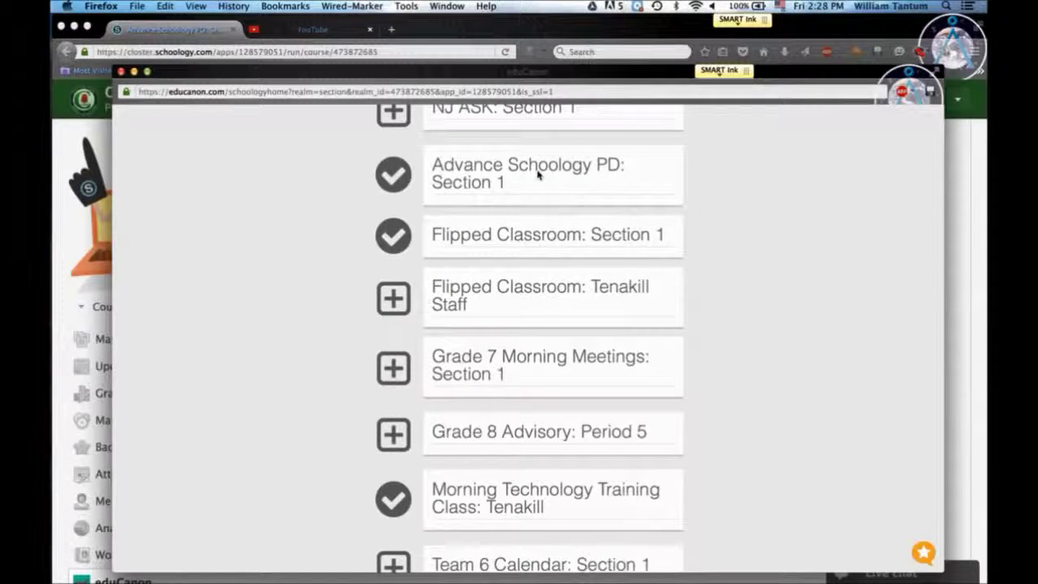
scroll(790, 334, "down", 4)
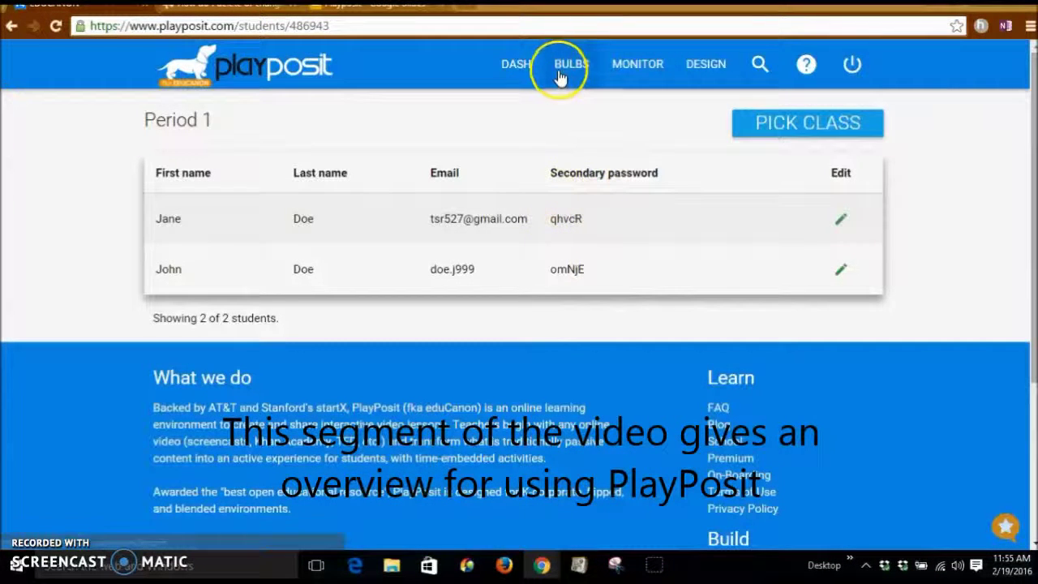
- Open the Bulbs library and switch to the Premade Bulbs collection
left_click(567, 71)
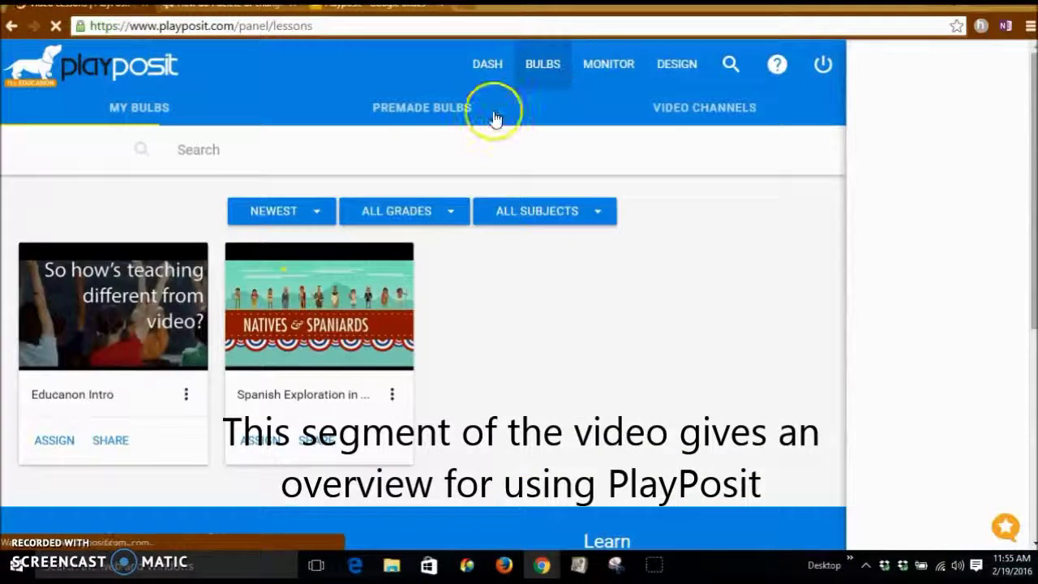
left_click(134, 108)
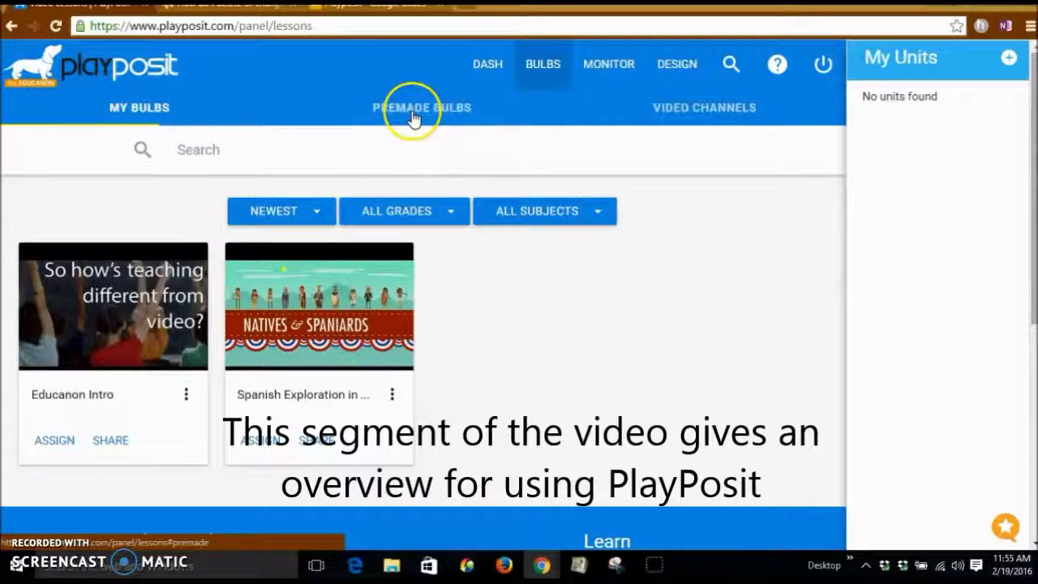
left_click(718, 117)
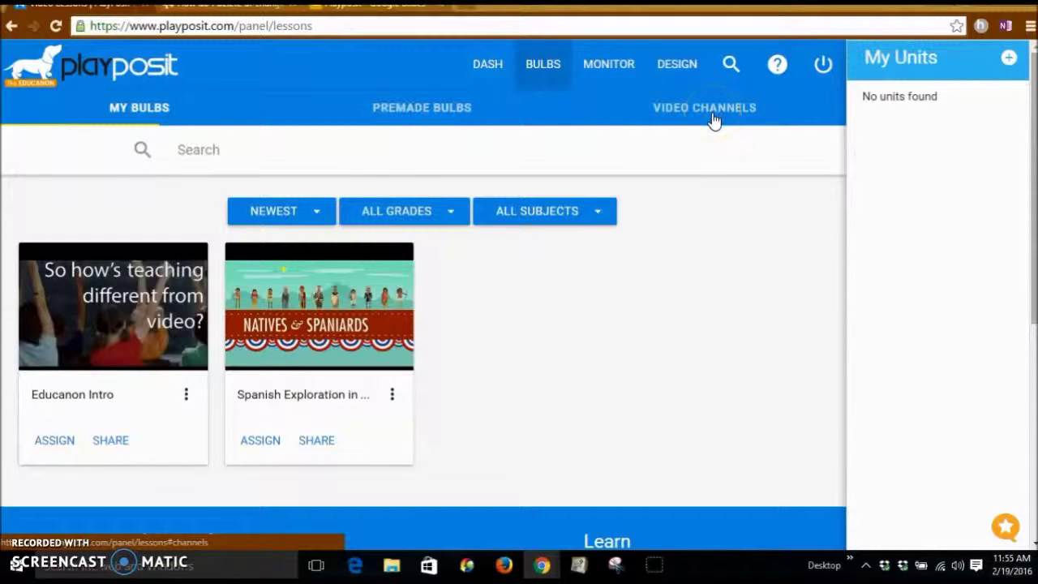
left_click(404, 114)
left_click(403, 119)
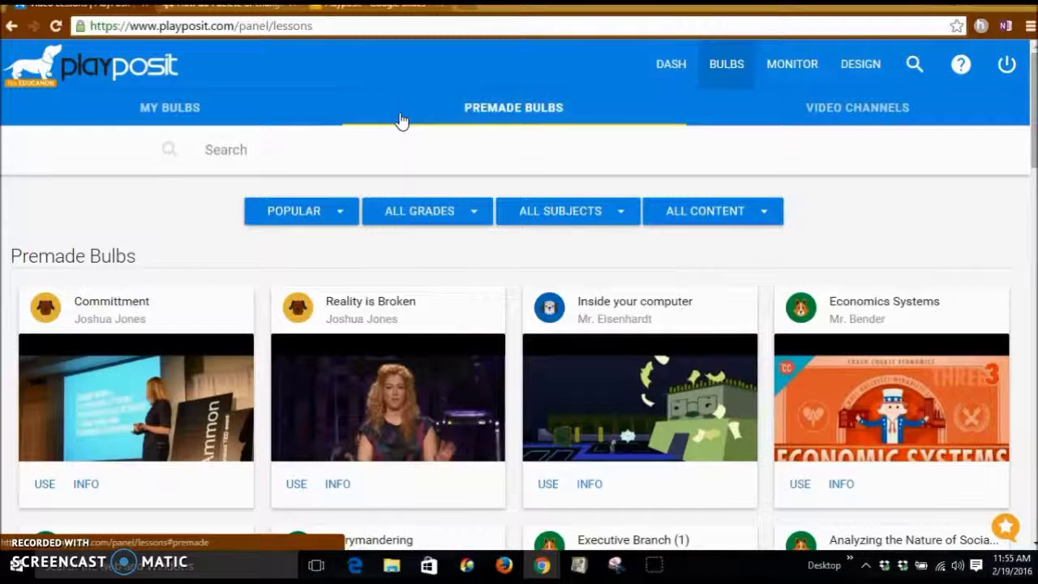
left_click(253, 155)
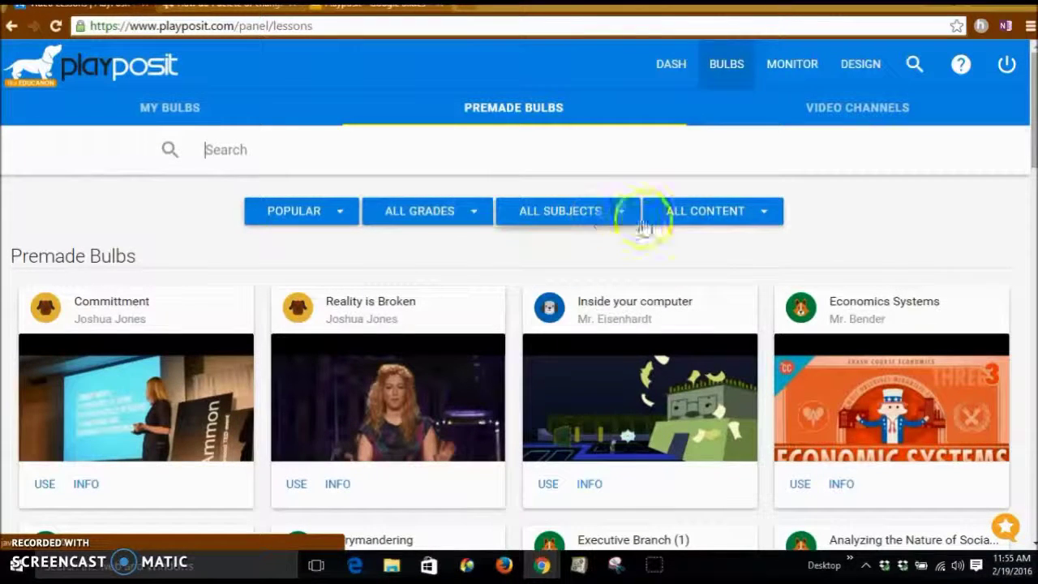
- Filter the premade bulbs to 9th-12th grade, Math, and Standards Aligned
left_click(771, 219)
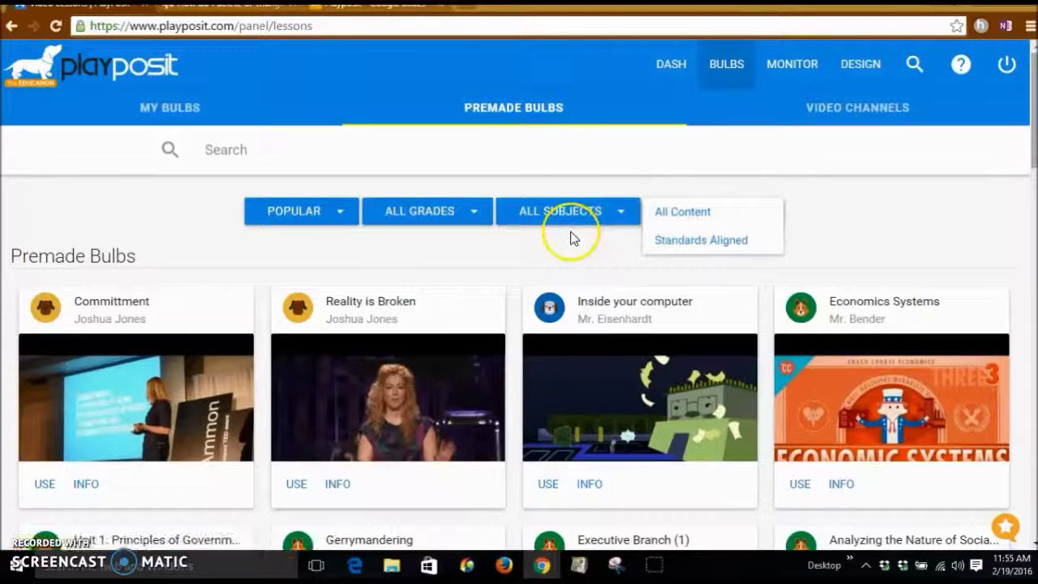
left_click(478, 219)
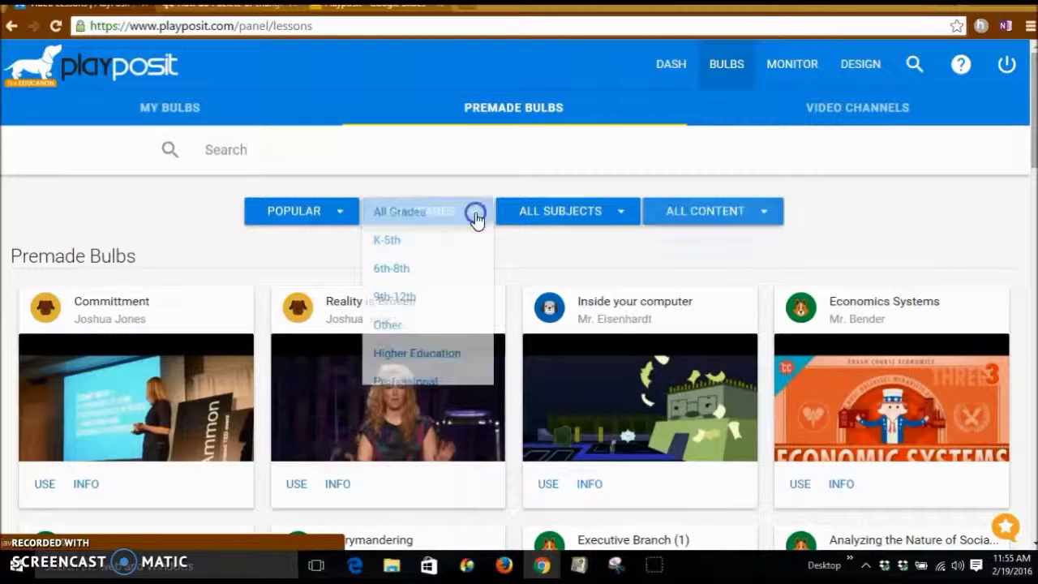
left_click(421, 297)
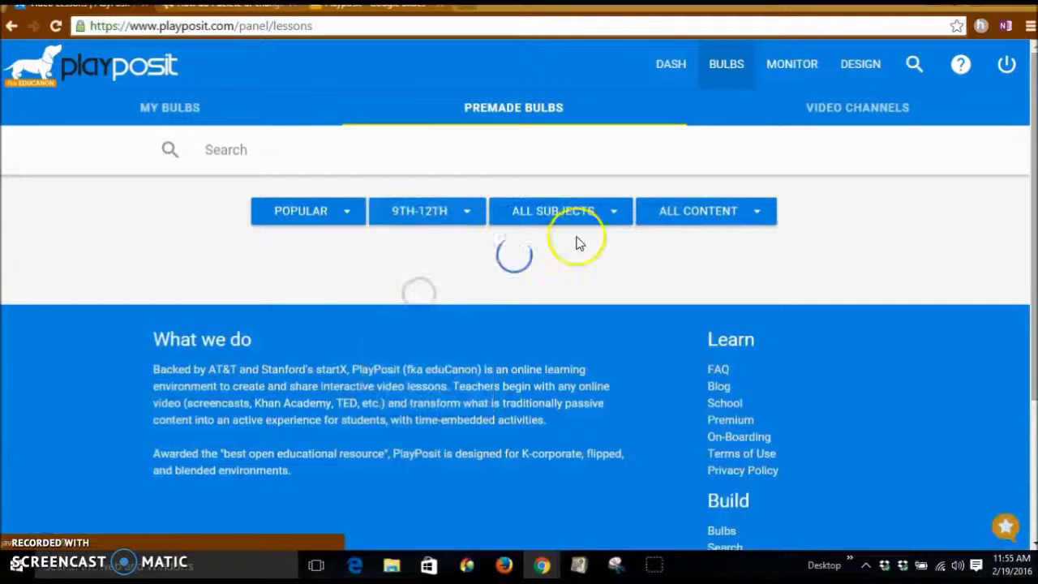
left_click(628, 219)
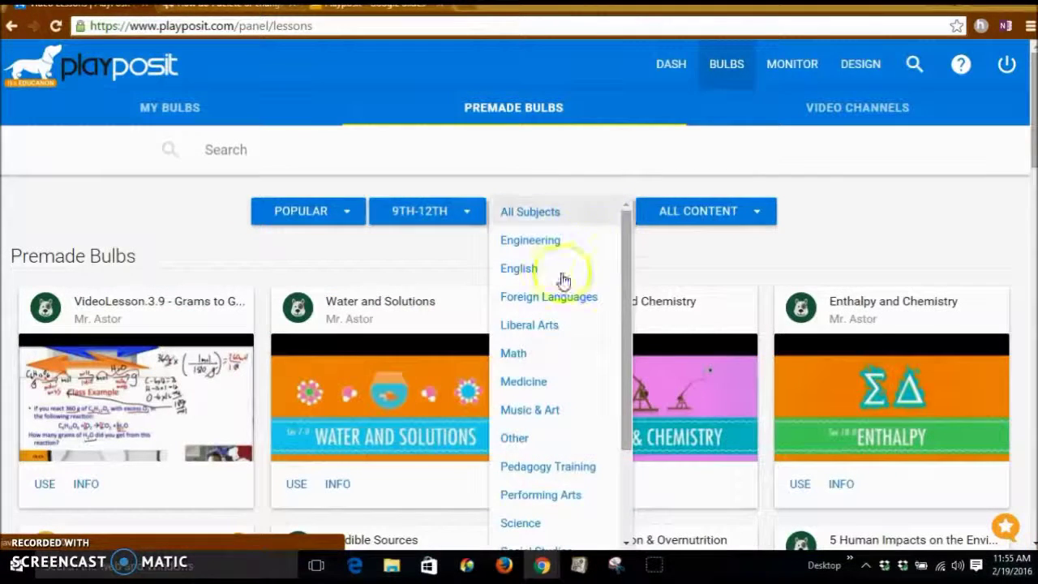
left_click(529, 357)
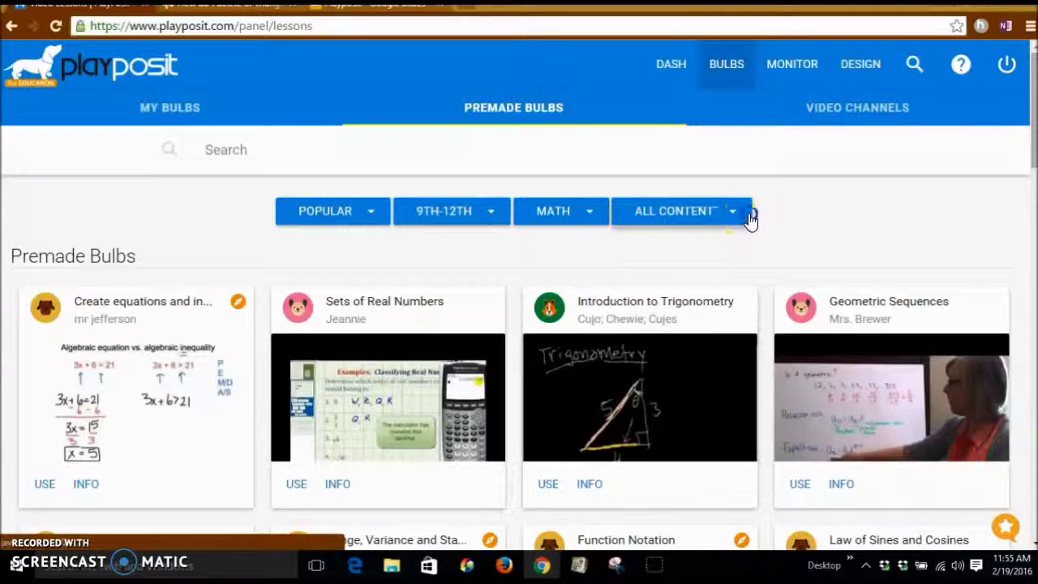
left_click(751, 219)
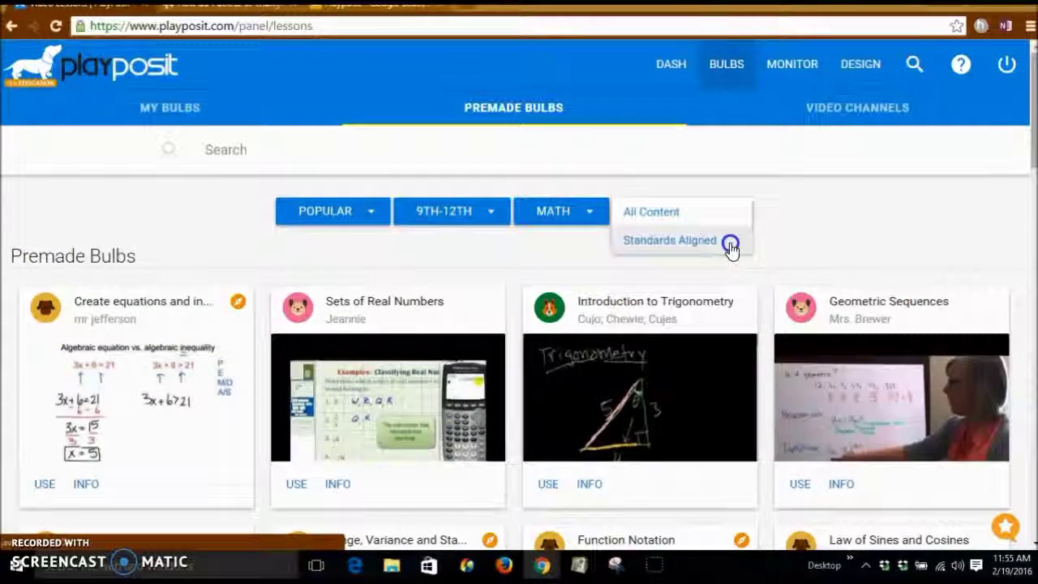
left_click(732, 245)
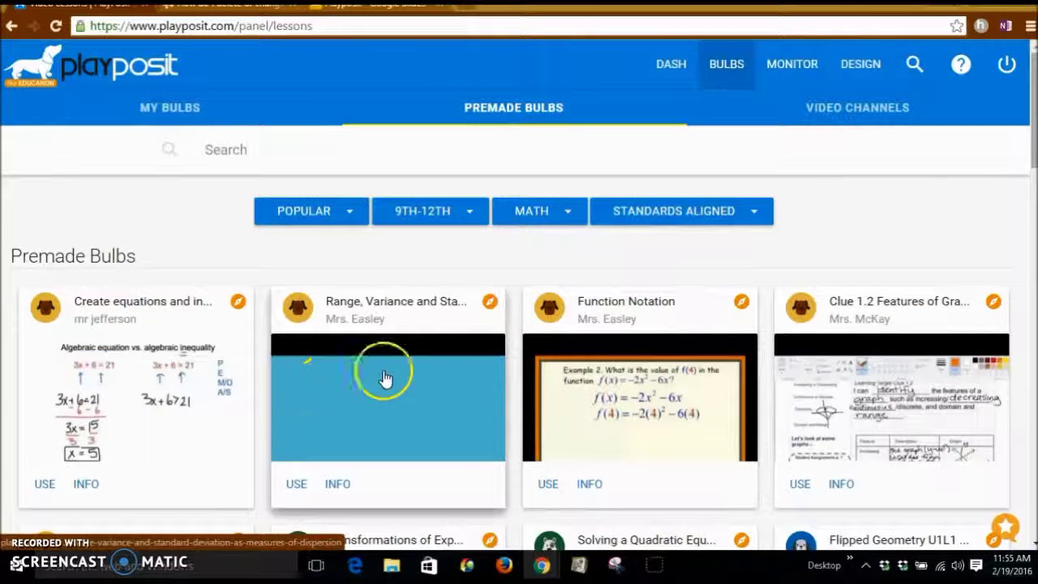
- Scroll down the Premade Bulbs grid and open the U1L3 - Angles lesson
scroll(438, 367, "down", 2)
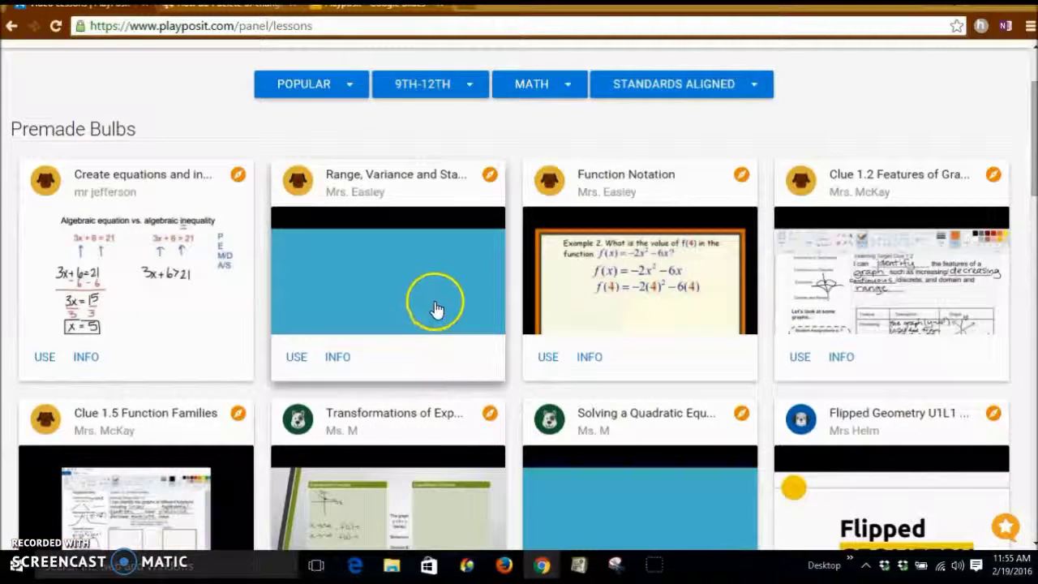
scroll(422, 315, "down", 2)
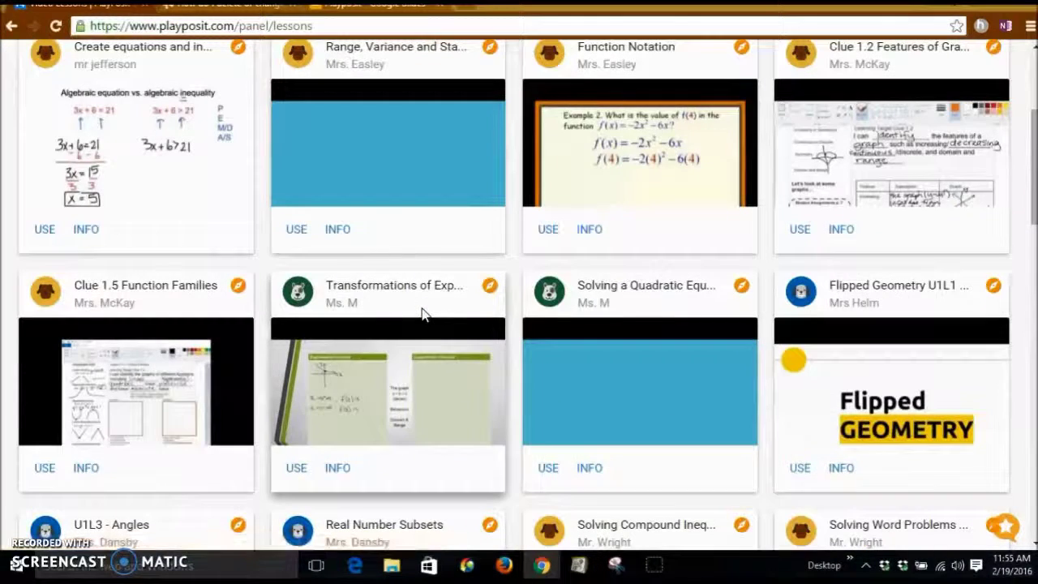
scroll(422, 315, "down", 2)
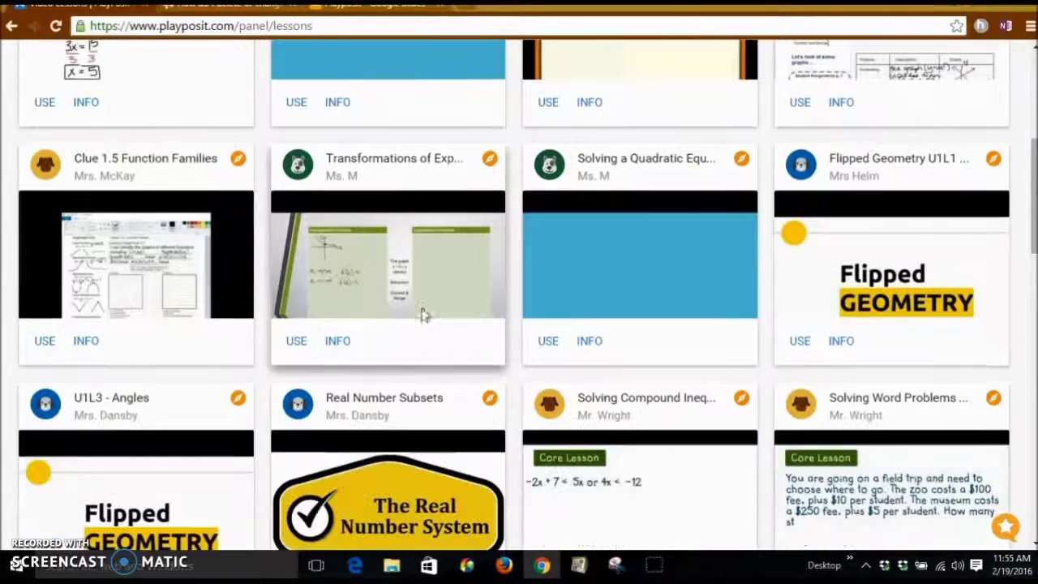
scroll(422, 315, "down", 2)
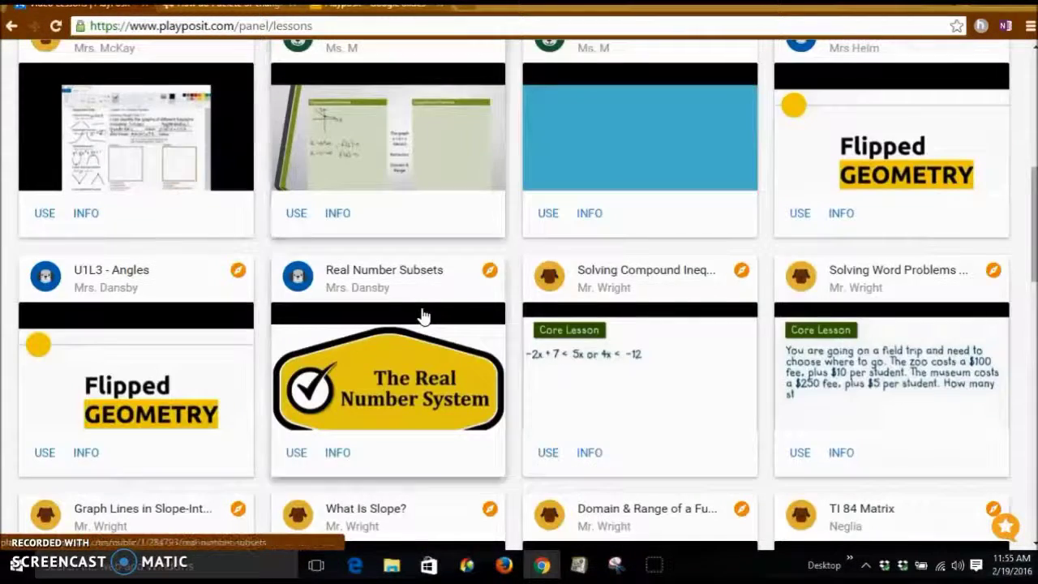
scroll(421, 315, "down", 2)
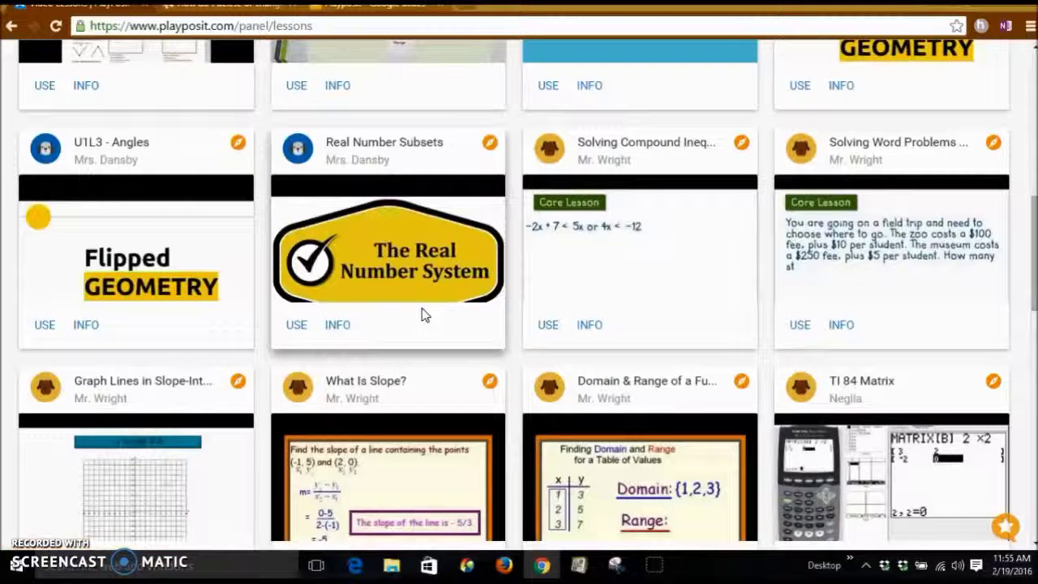
left_click(128, 274)
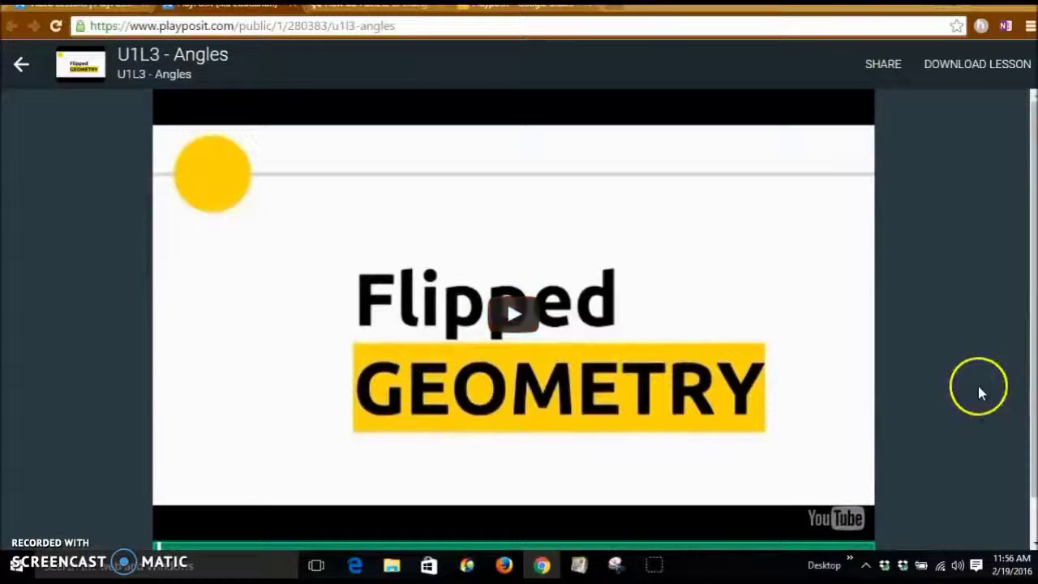
- Play the U1L3 - Angles video until the ray-definition question appears
left_click(533, 322)
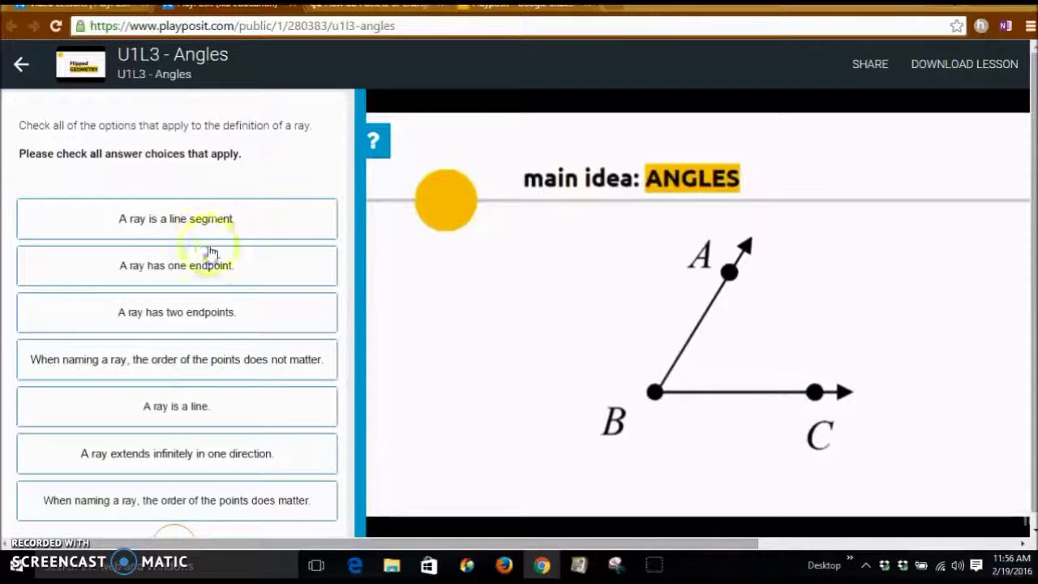
scroll(196, 299, "down", 1)
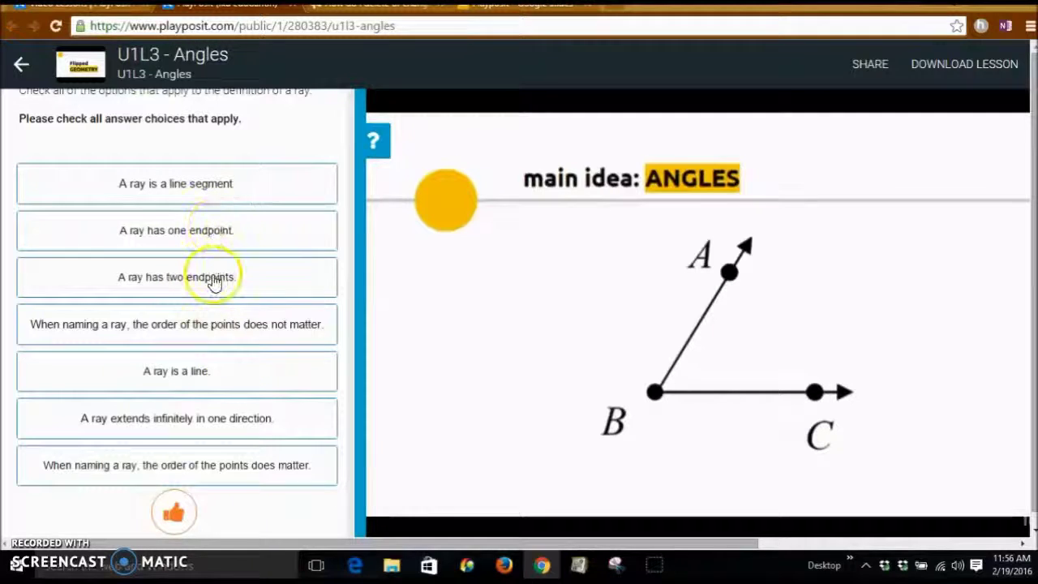
scroll(213, 282, "up", 1)
- Answer with 'A ray is a line segment' and 'A ray has two endpoints', submit, and resume the video
left_click(249, 220)
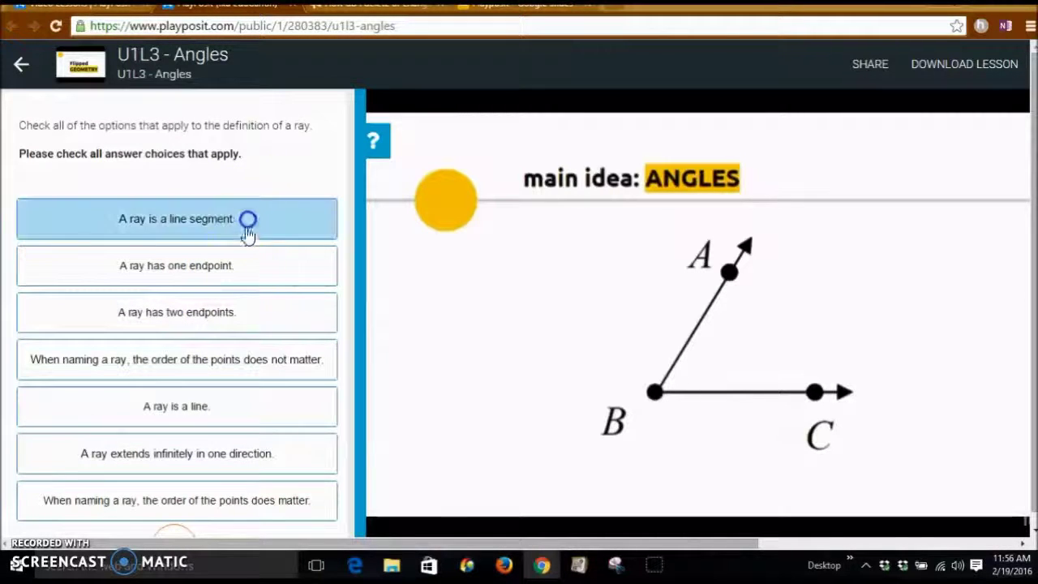
left_click(266, 327)
scroll(262, 324, "down", 2)
left_click(177, 497)
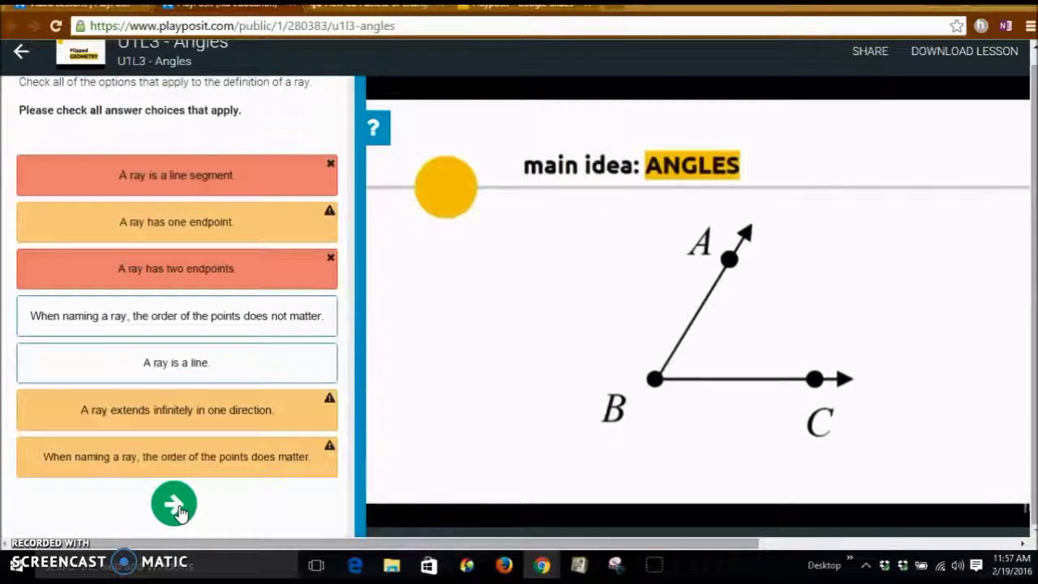
left_click(176, 506)
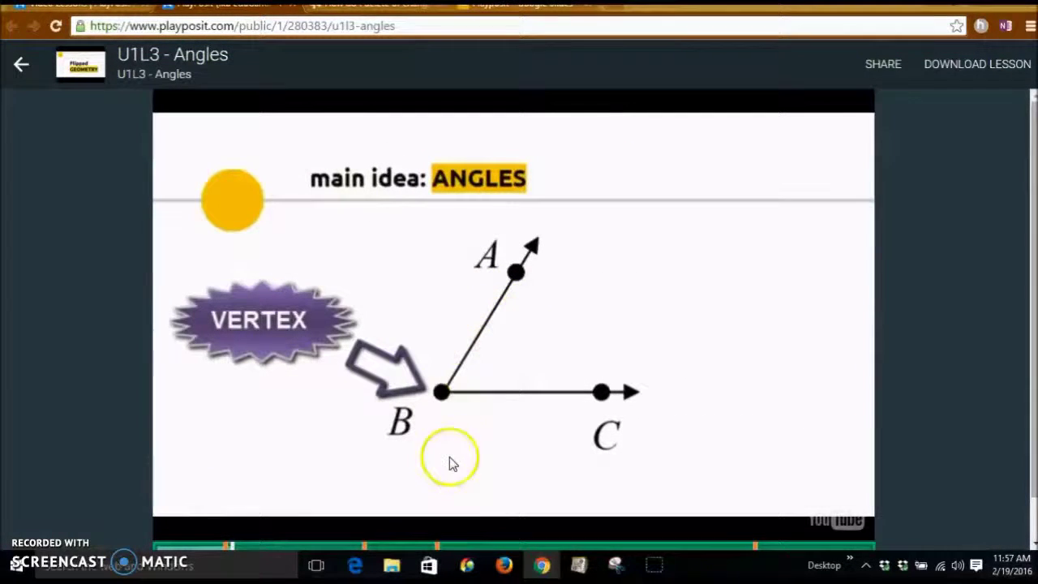
- Pause the Angles video at 00:29 and return to My Bulbs
left_click(483, 396)
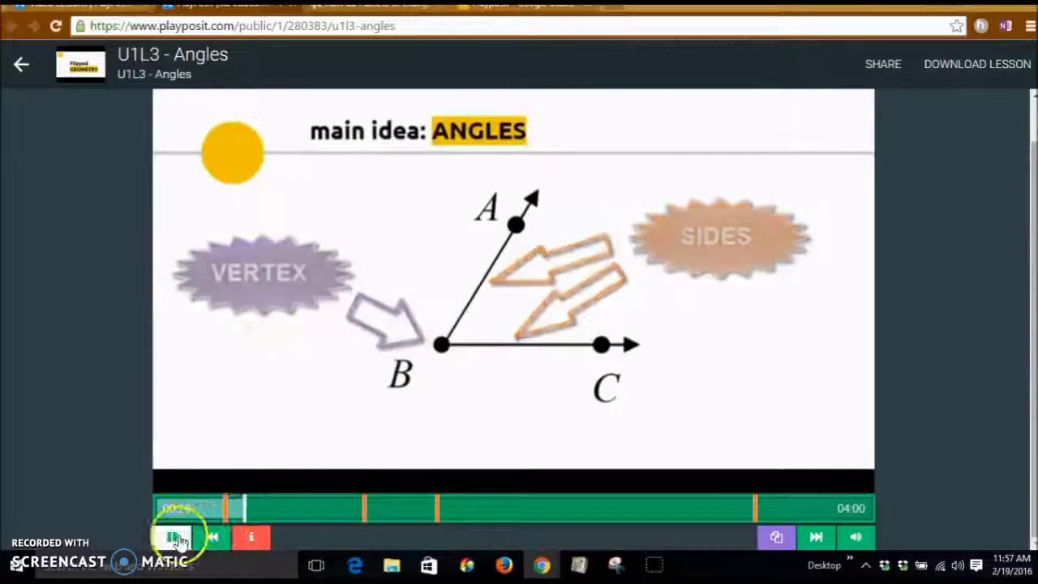
left_click(178, 539)
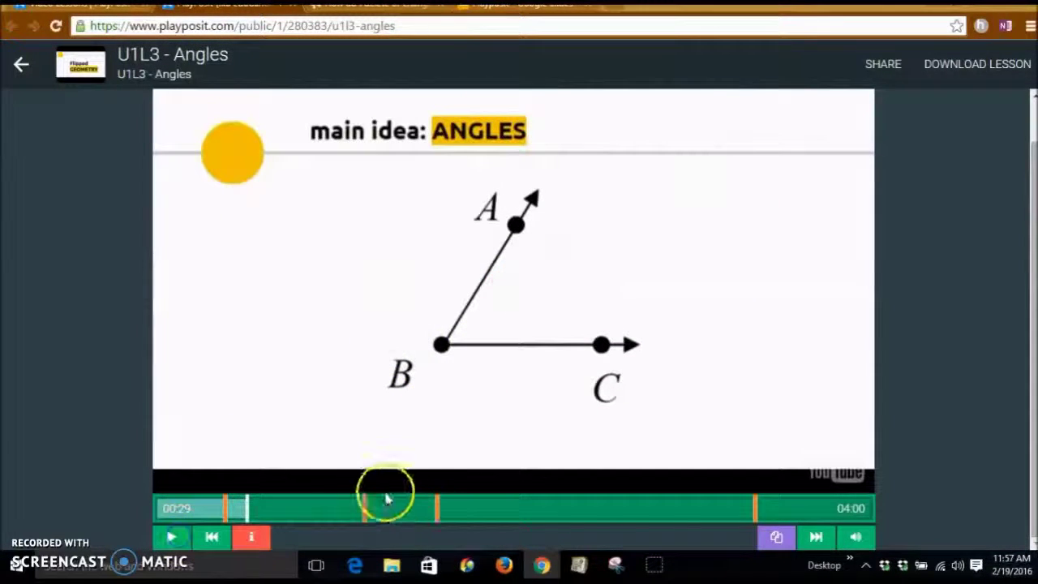
left_click(750, 507)
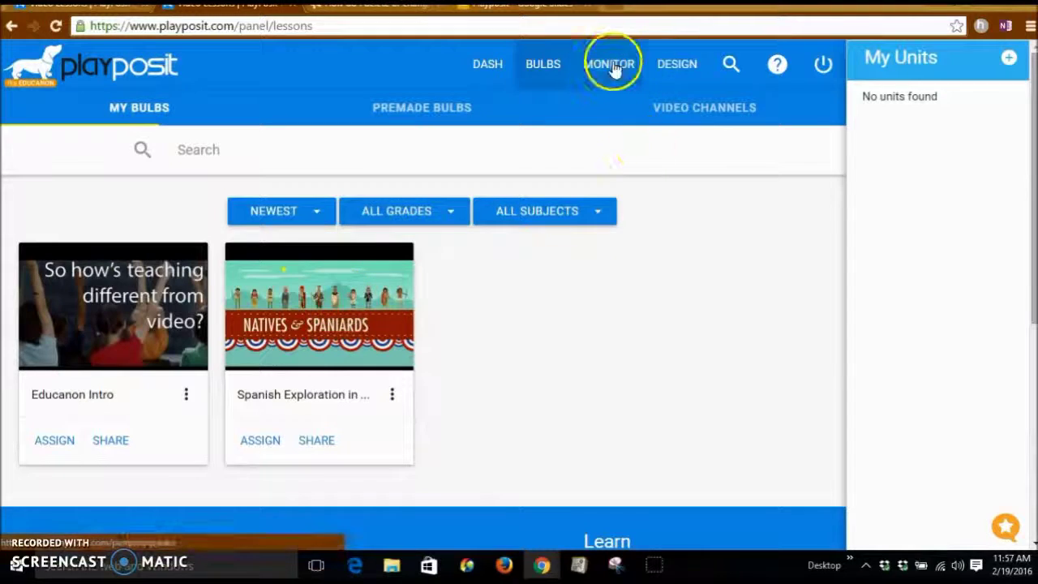
- In Monitor, pick Period 1, expand the 25% average chart, and open Spanish Exploration's detailed results
scroll(577, 303, "down", 5)
scroll(577, 303, "up", 5)
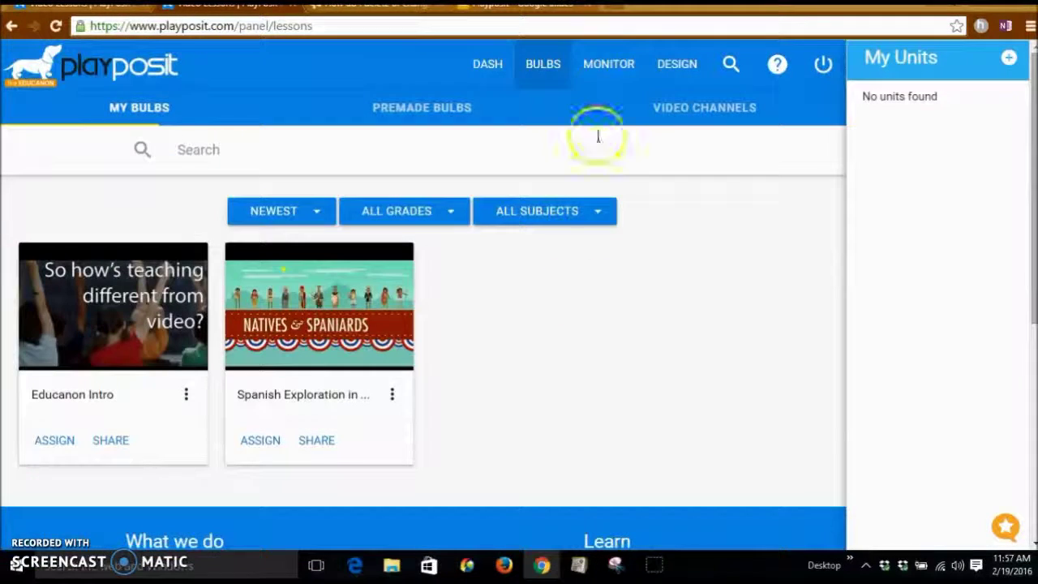
left_click(614, 67)
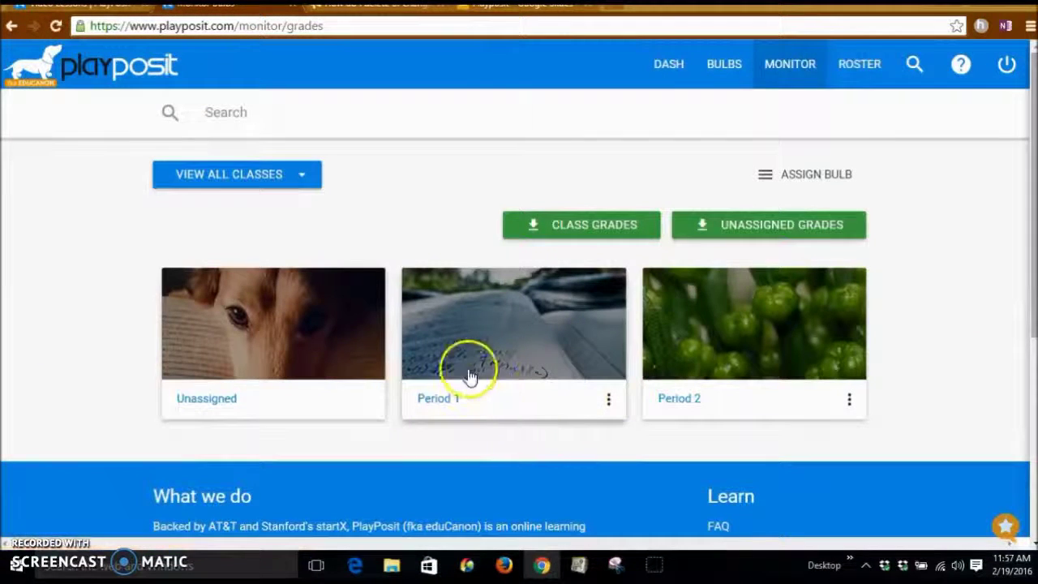
left_click(469, 376)
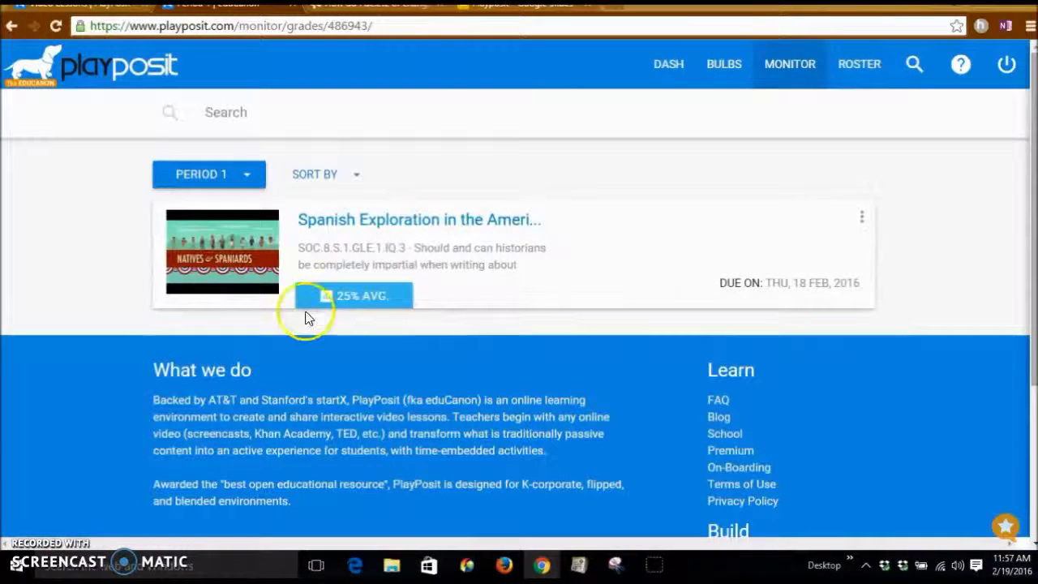
left_click(367, 298)
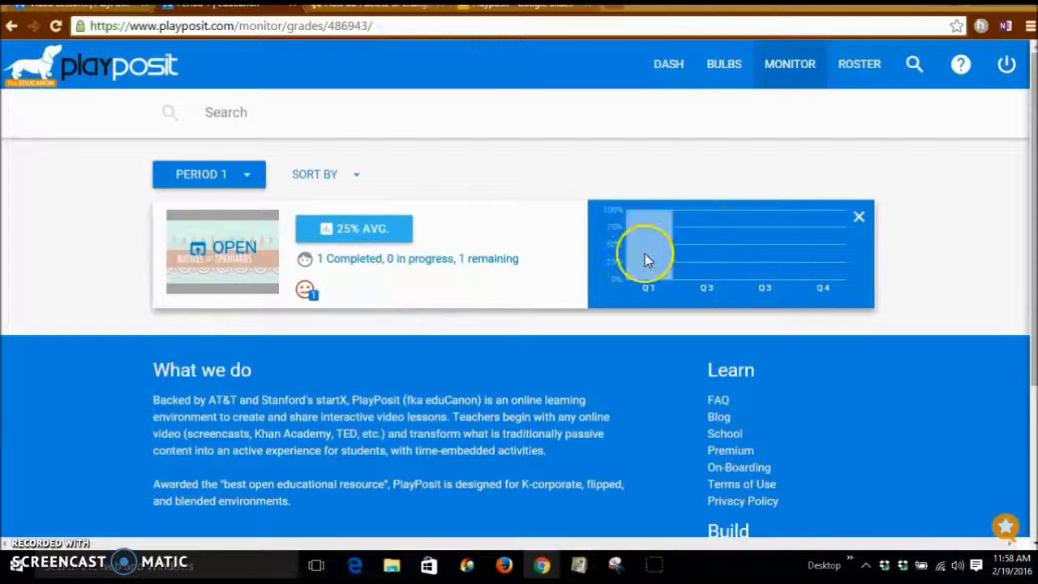
mouse_move(647, 259)
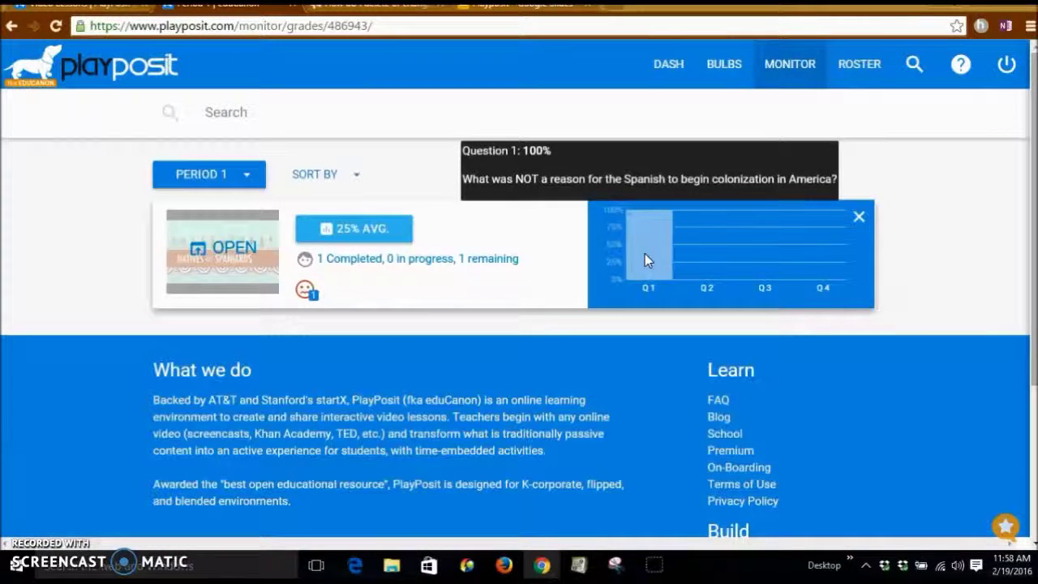
left_click(197, 253)
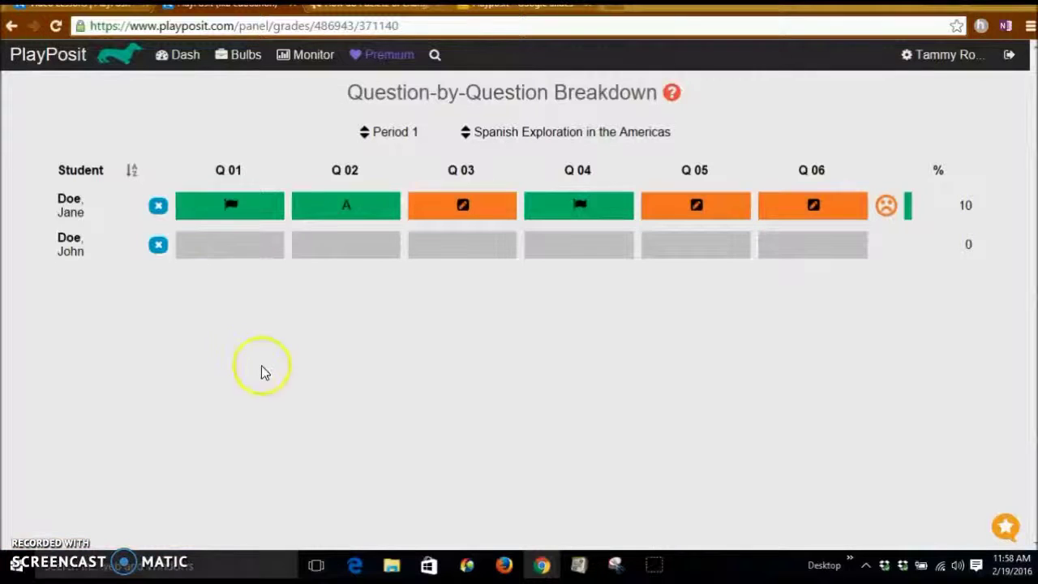
- View the student's answers to Q 02 and Q 03 in the breakdown grid
left_click(207, 213)
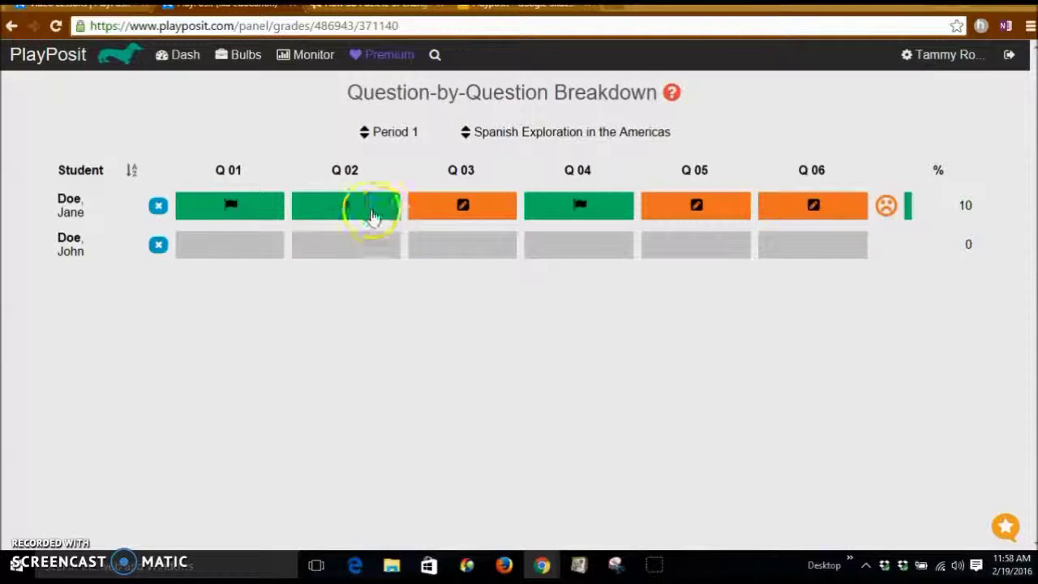
left_click(340, 209)
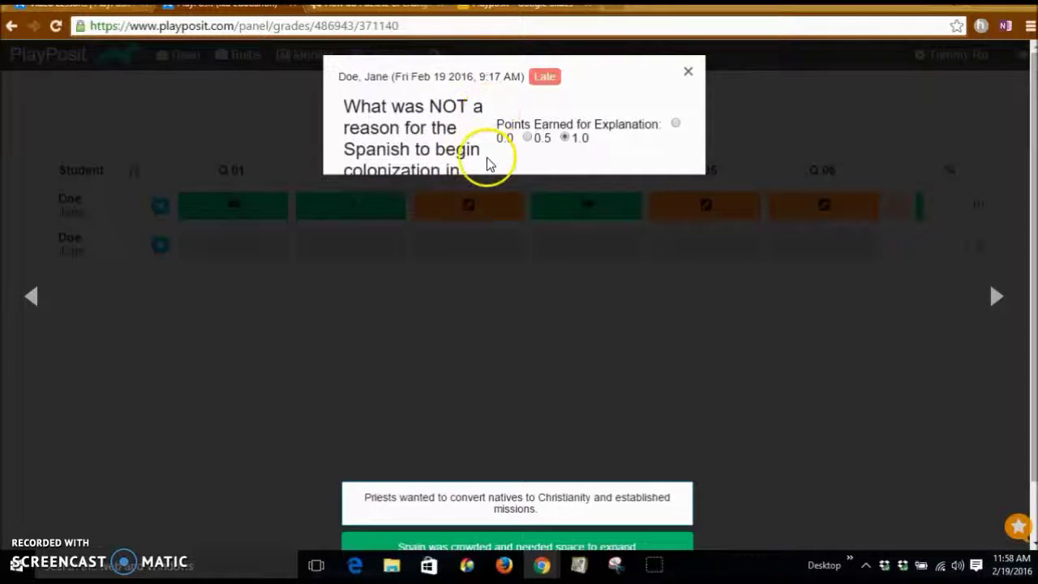
left_click(686, 75)
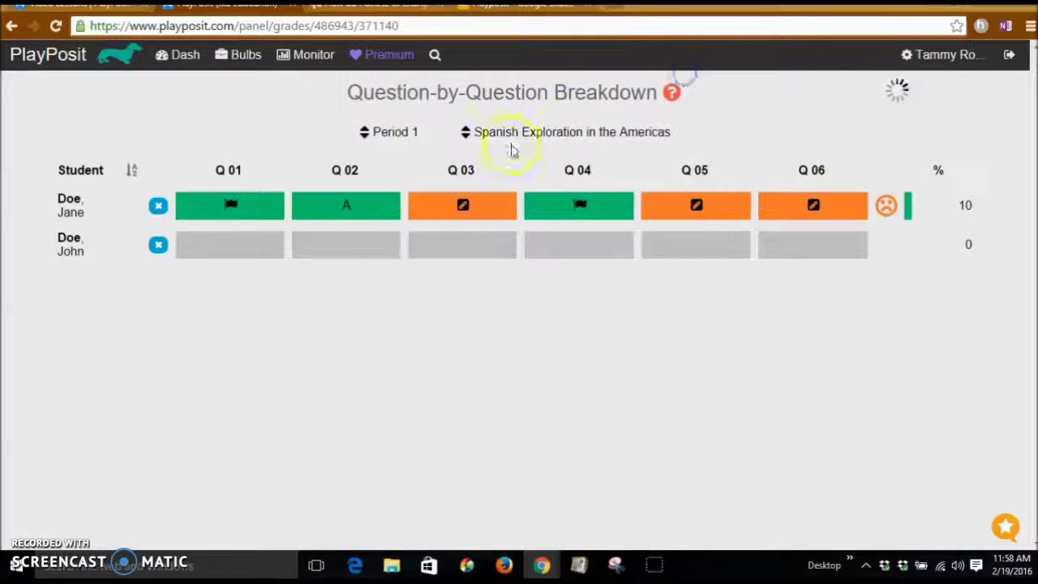
left_click(454, 211)
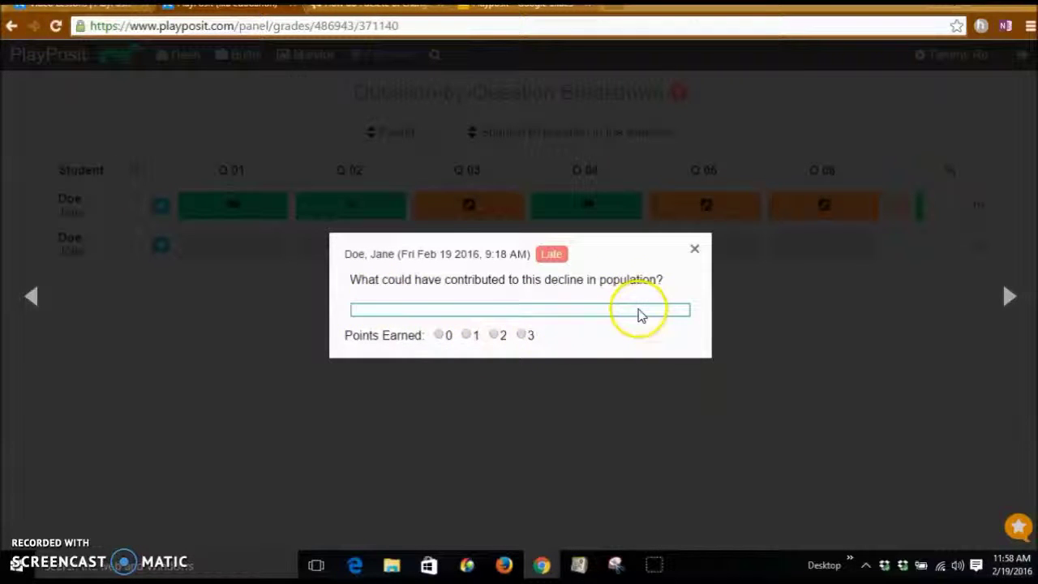
left_click(694, 251)
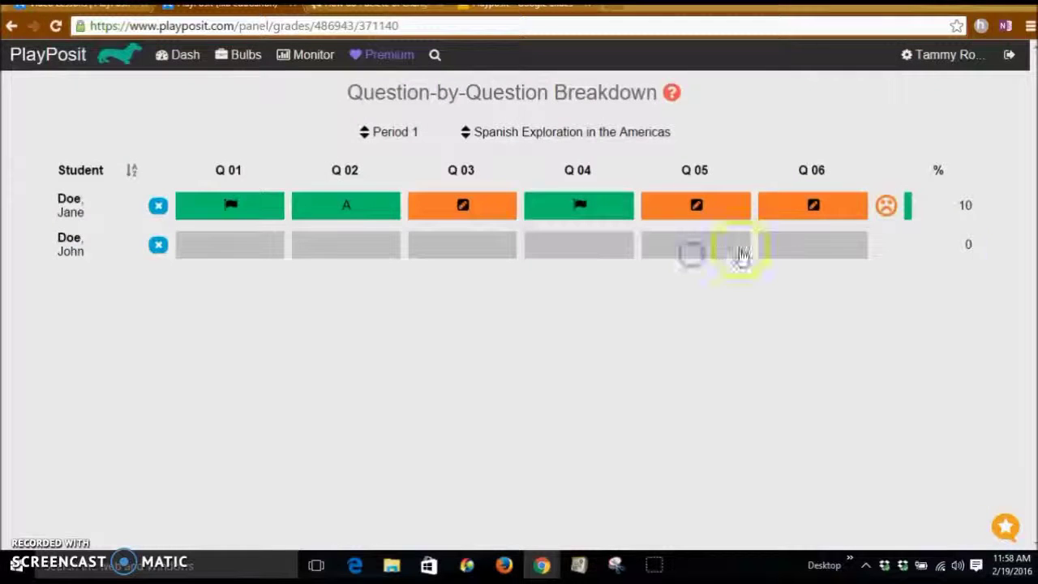
- Check the student's lesson rating and comment, then go to the teacher dashboard
left_click(886, 208)
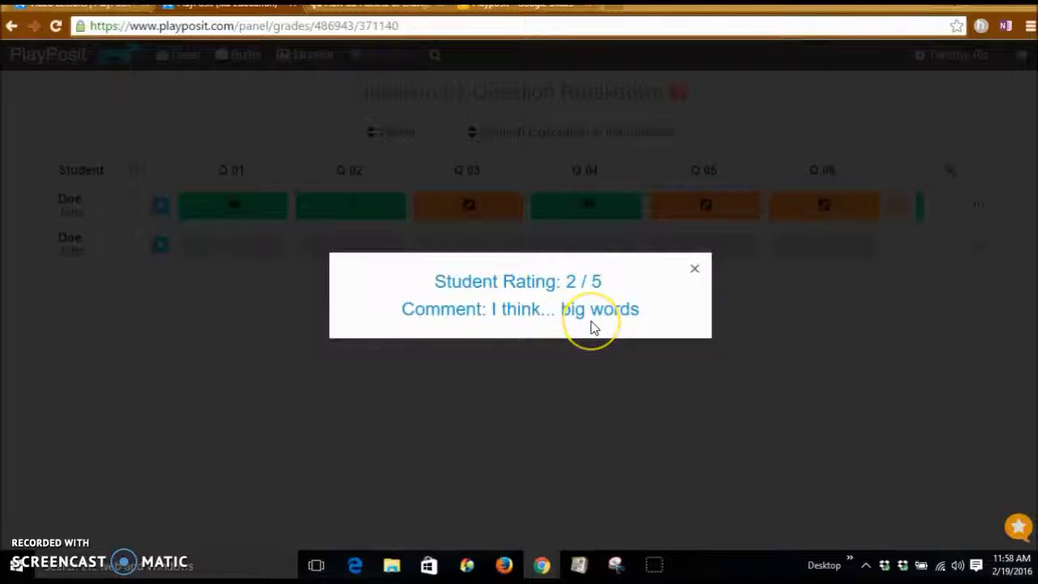
left_click(695, 272)
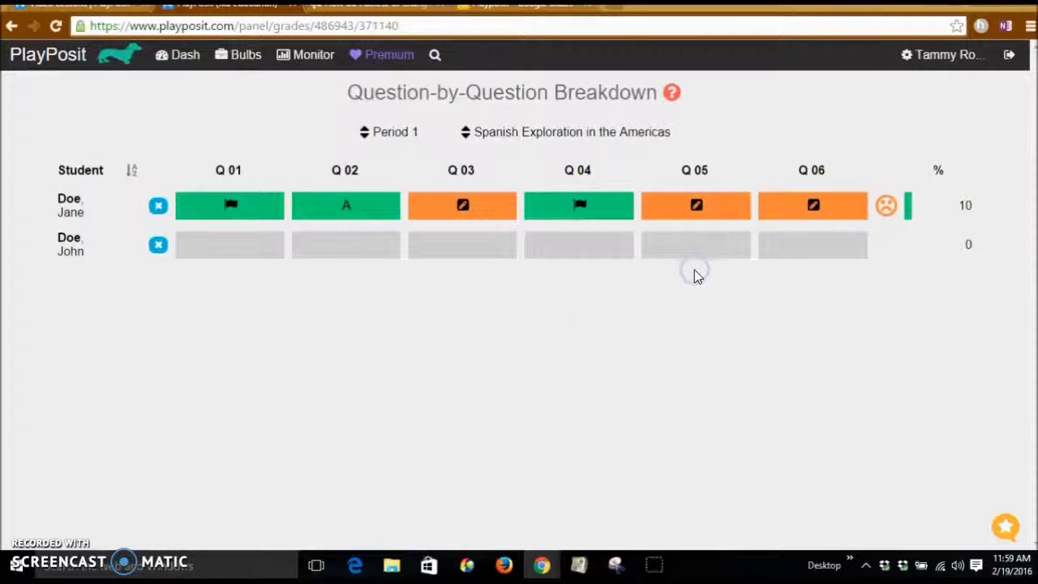
left_click(187, 58)
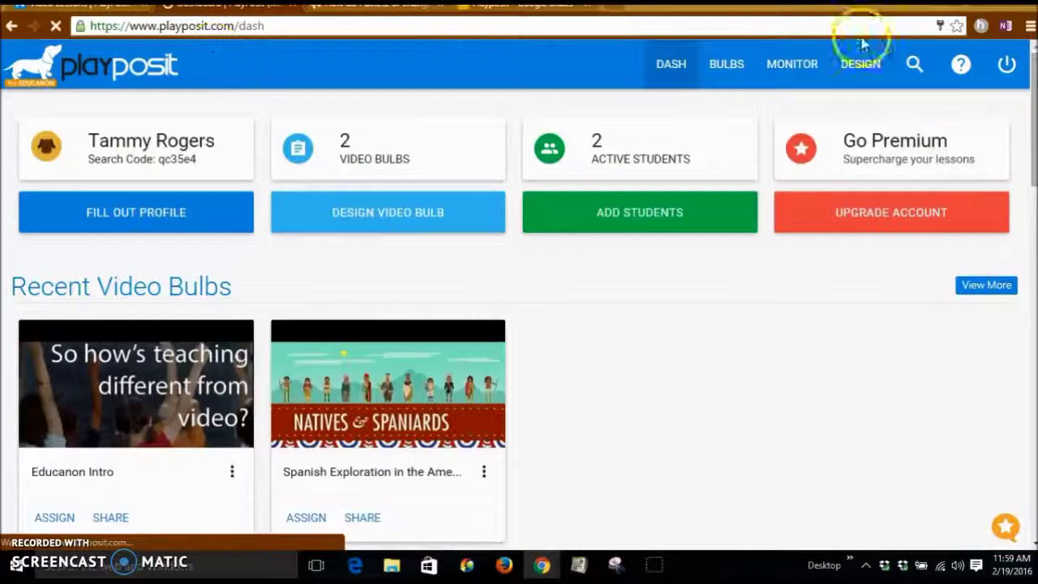
- Open the Bulbs library and switch to the Video Channels tab
left_click(729, 65)
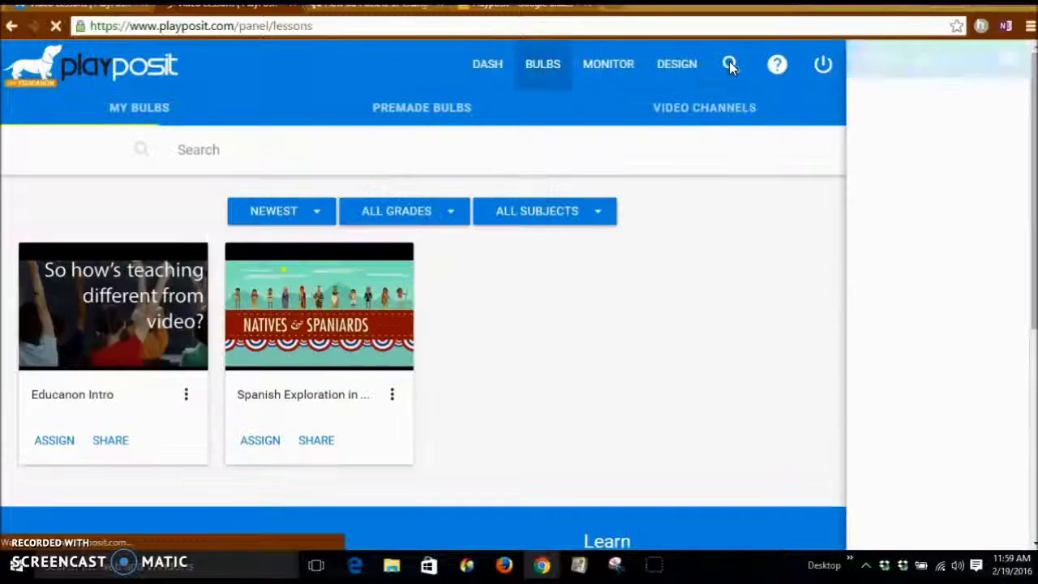
left_click(706, 112)
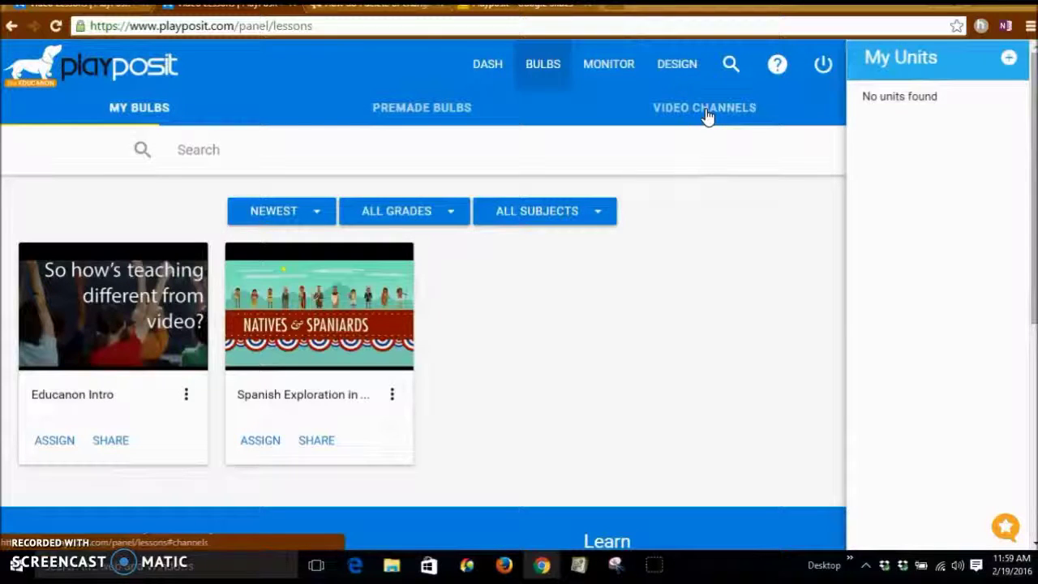
left_click(708, 116)
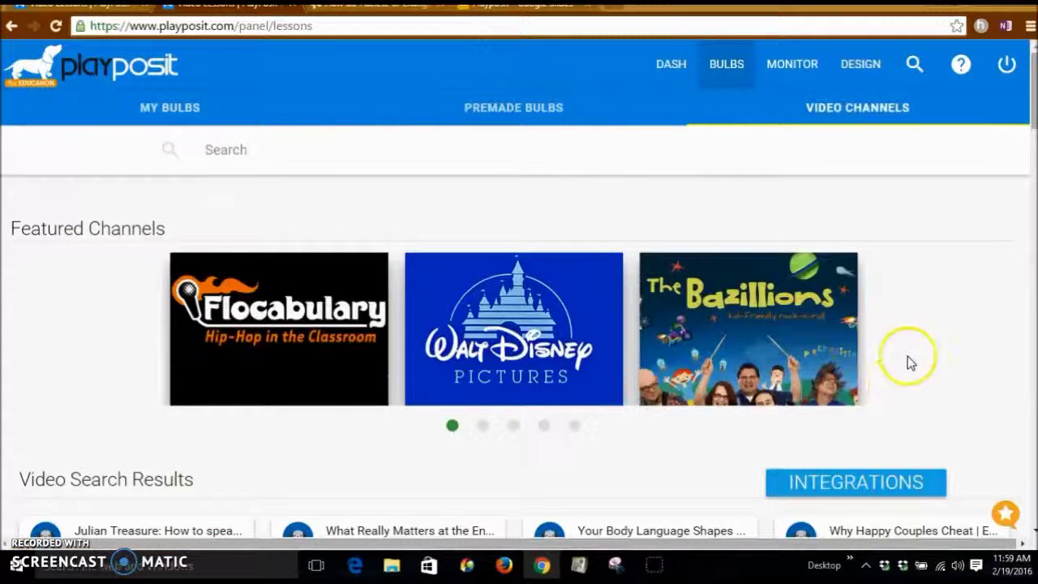
- Page through the featured channels and list the Math Antics channel's videos
scroll(908, 356, "down", 2)
left_click(482, 300)
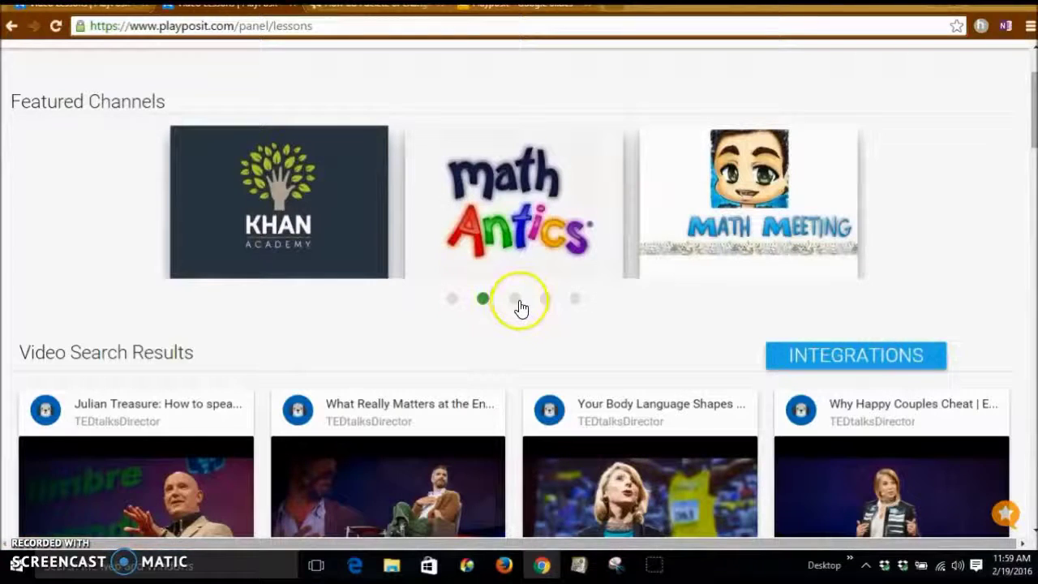
left_click(519, 305)
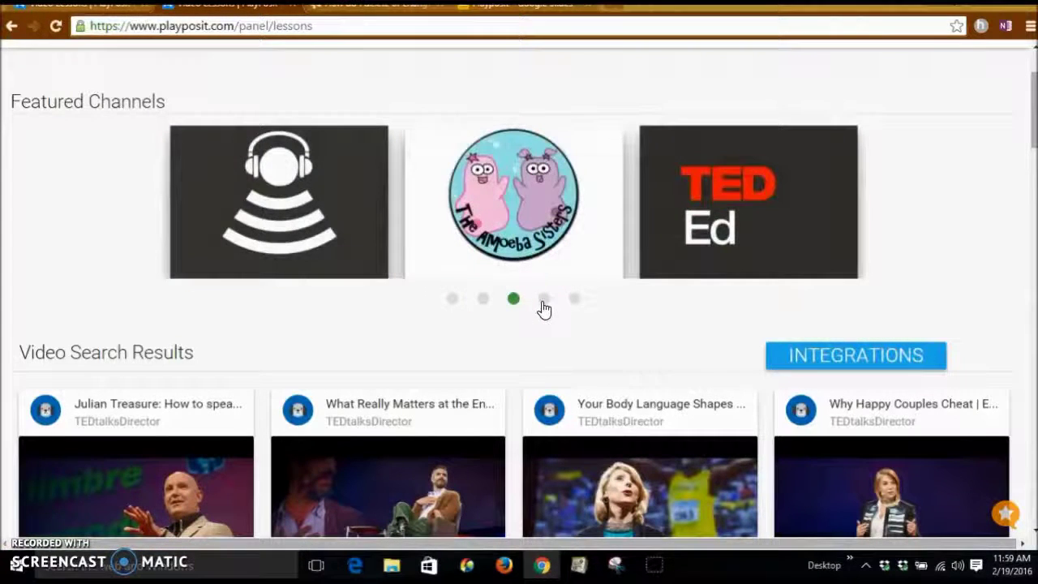
left_click(544, 302)
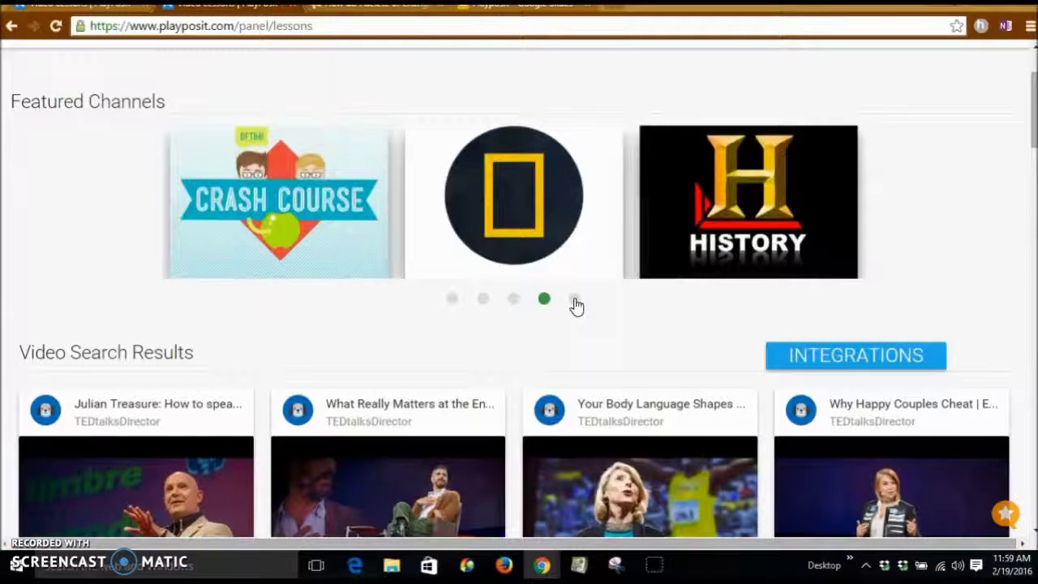
left_click(575, 301)
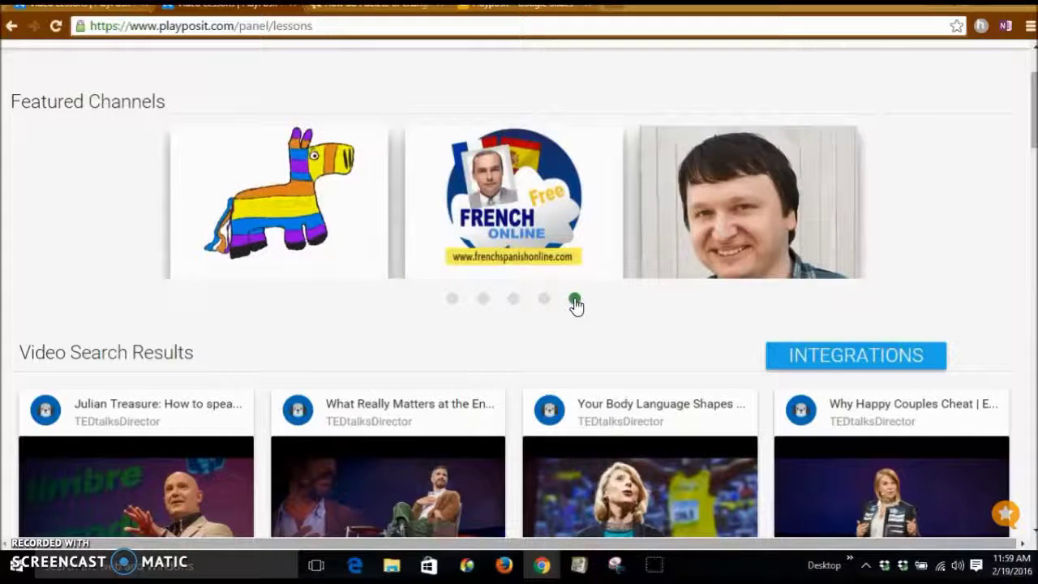
left_click(512, 302)
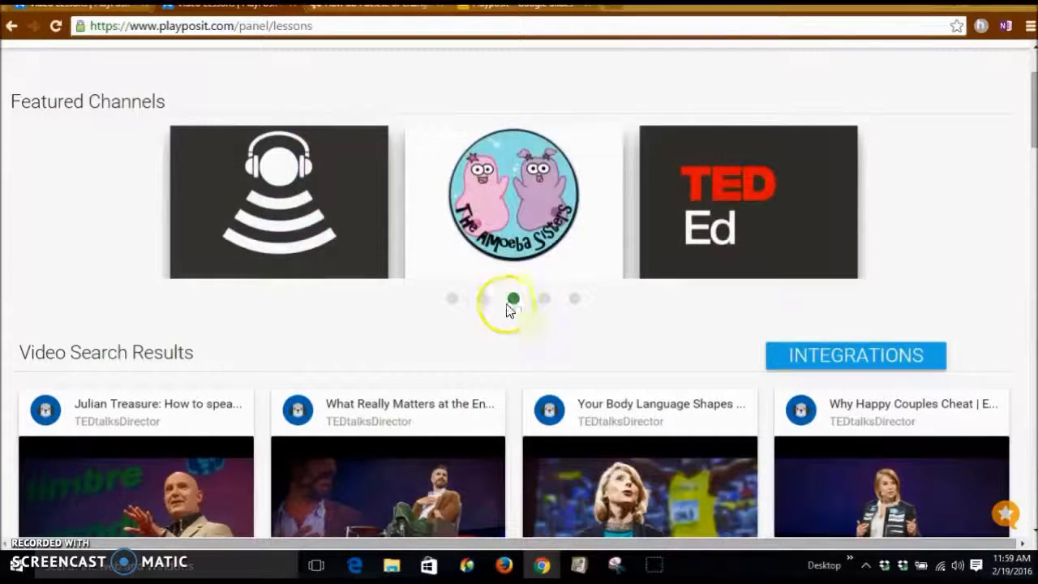
left_click(482, 301)
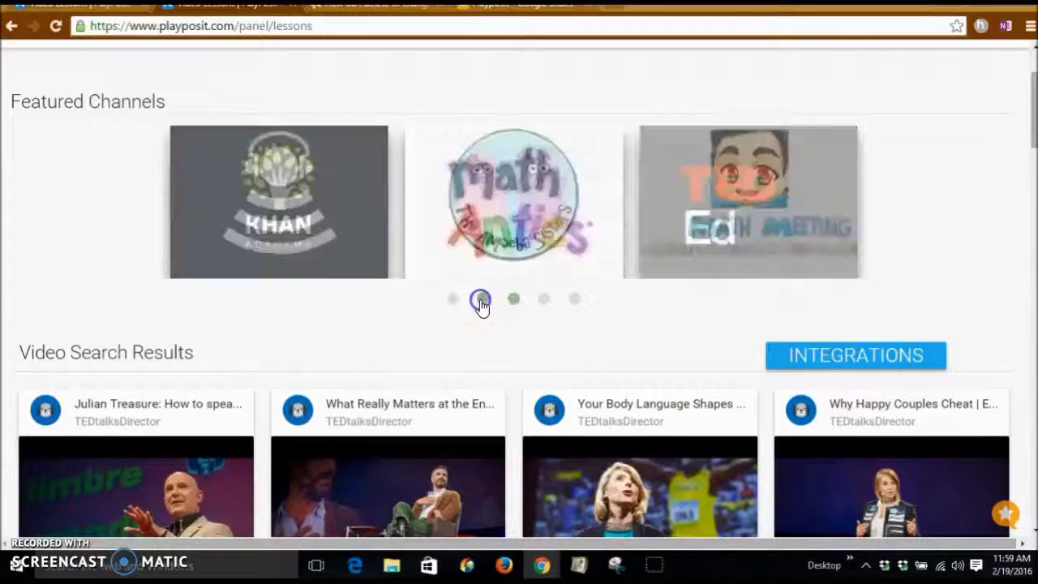
left_click(526, 256)
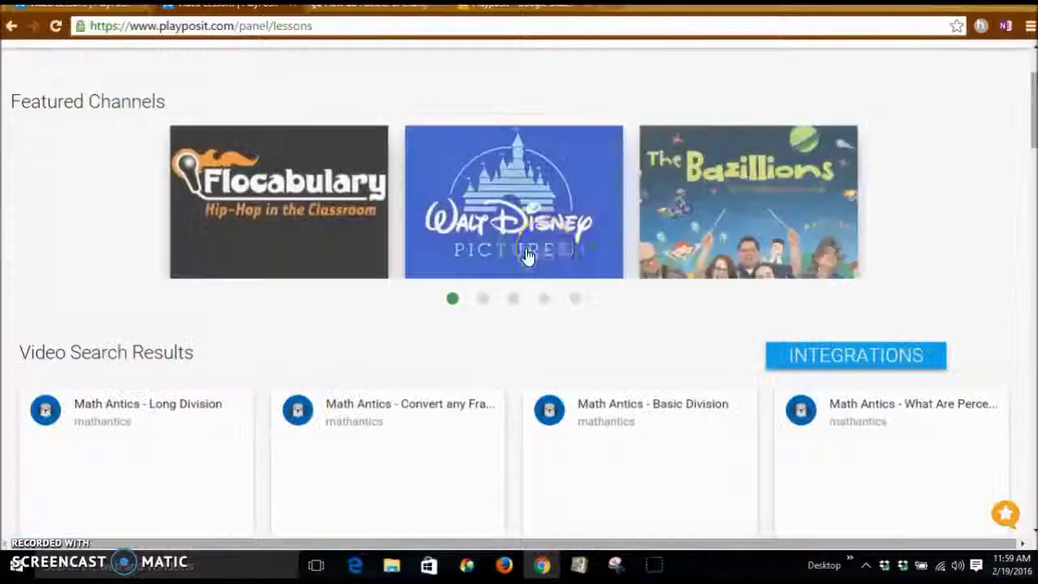
left_click(483, 301)
scroll(482, 311, "down", 3)
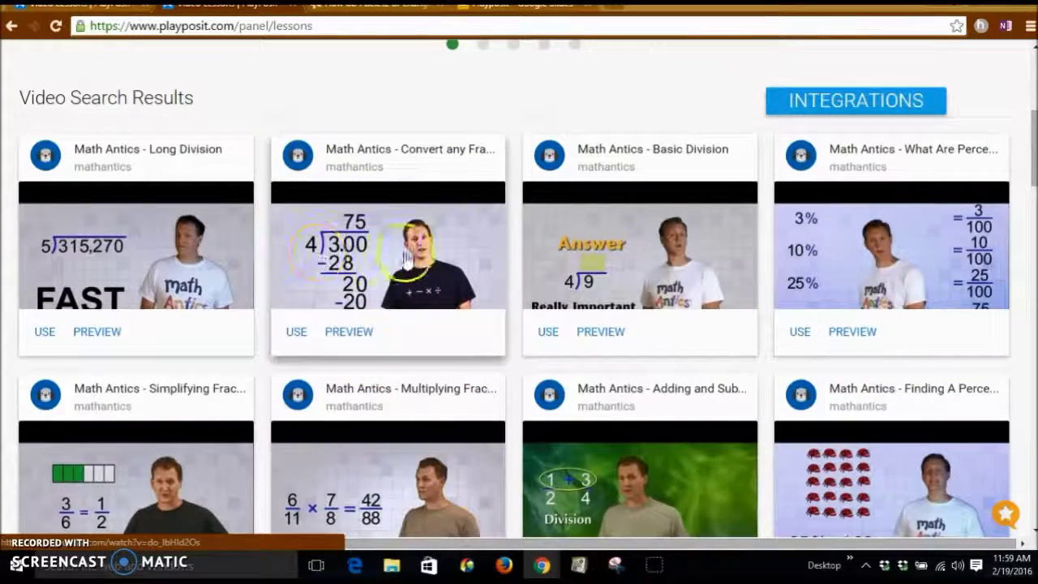
scroll(458, 274, "down", 2)
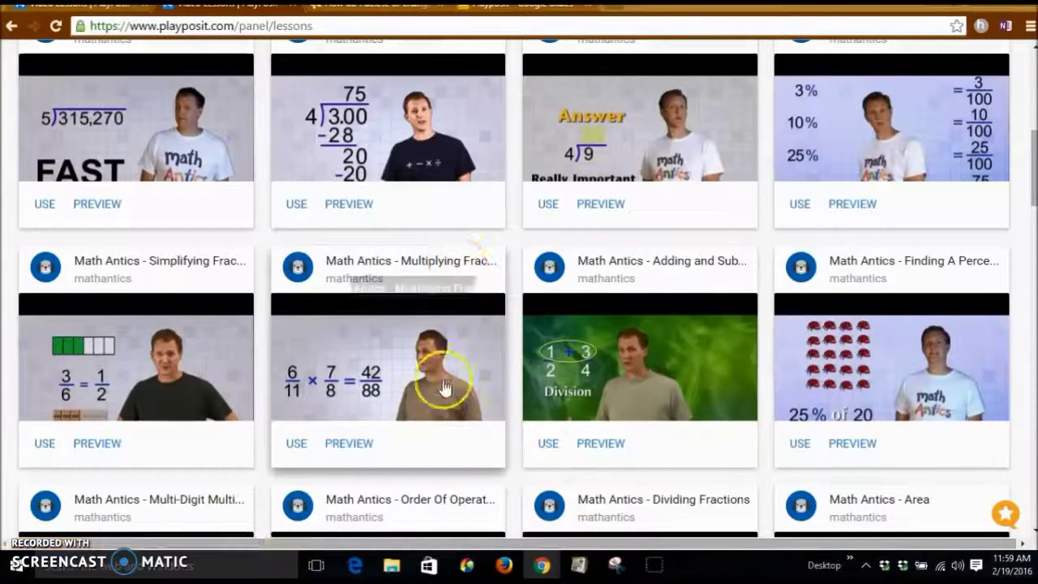
scroll(448, 447, "down", 2)
scroll(448, 446, "up", 8)
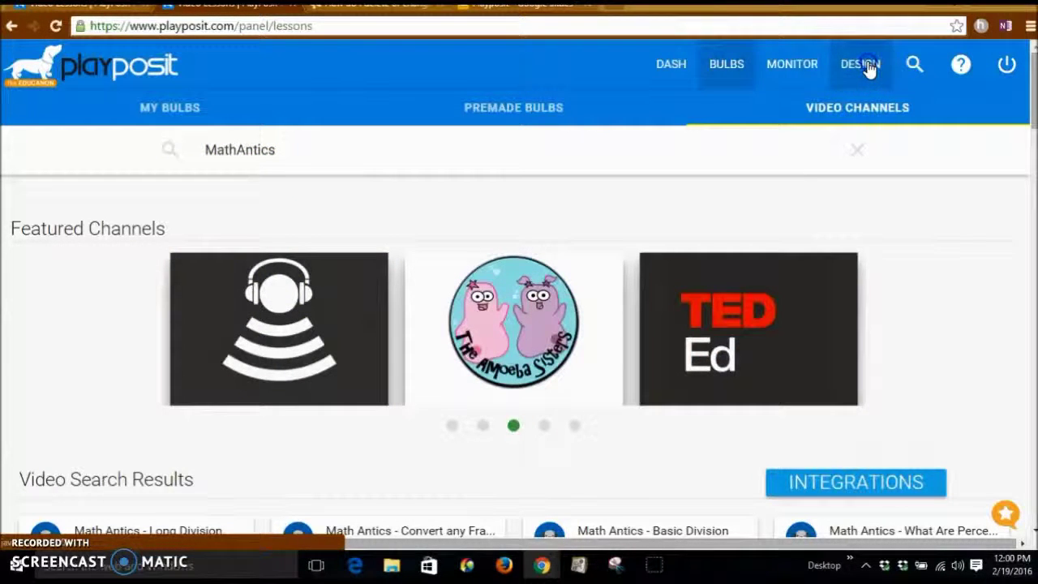
- Start a new video bulb from Math Antics and pick the Convert any Fraction to a Decimal video
left_click(868, 66)
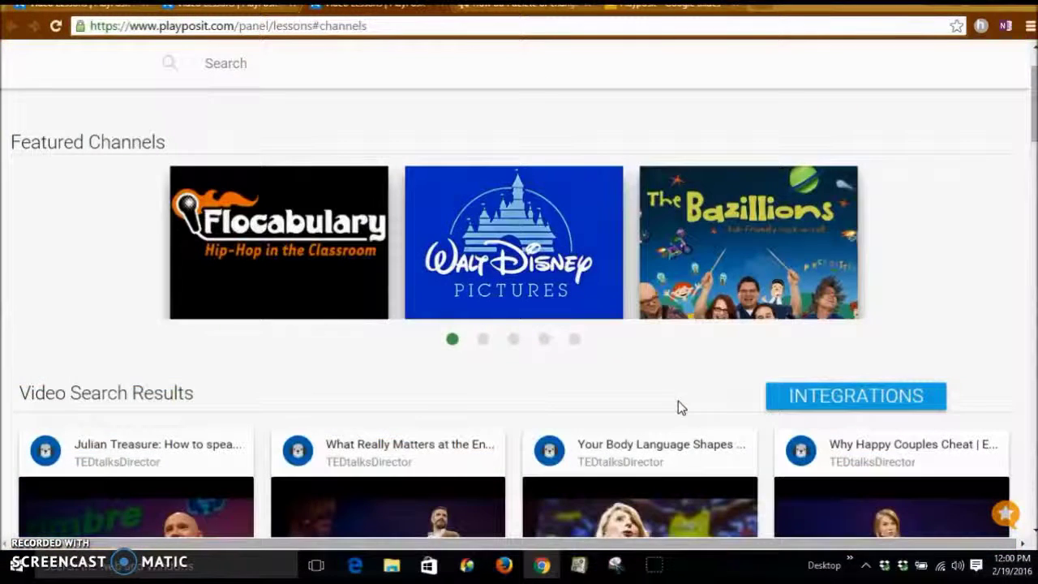
left_click(633, 378)
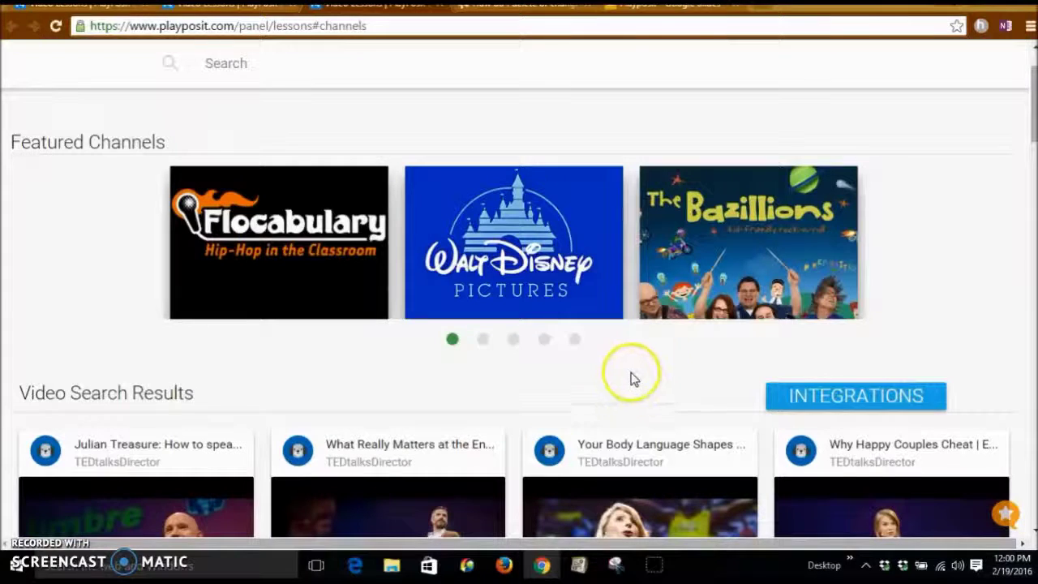
left_click(514, 342)
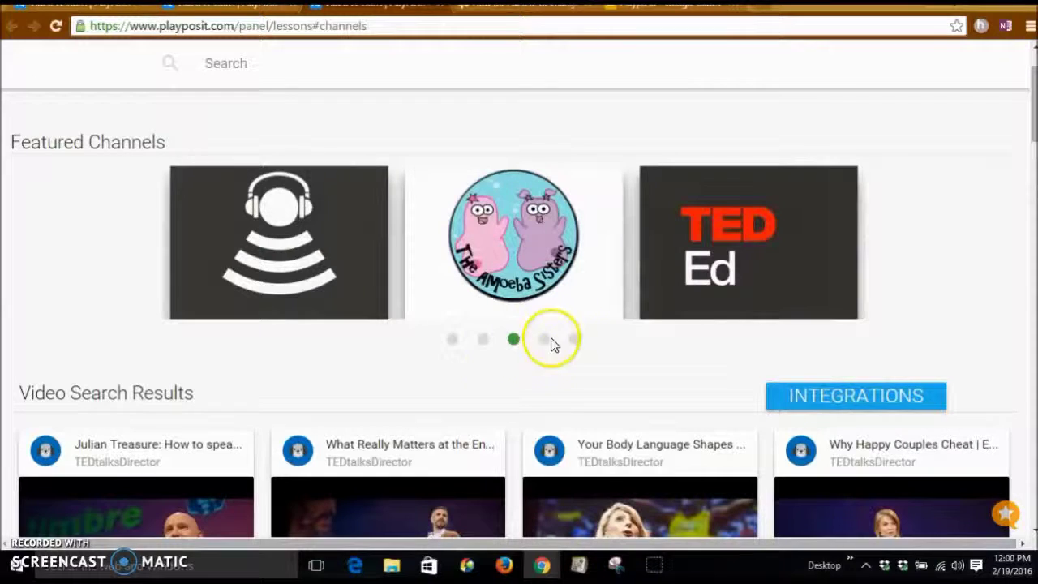
left_click(483, 341)
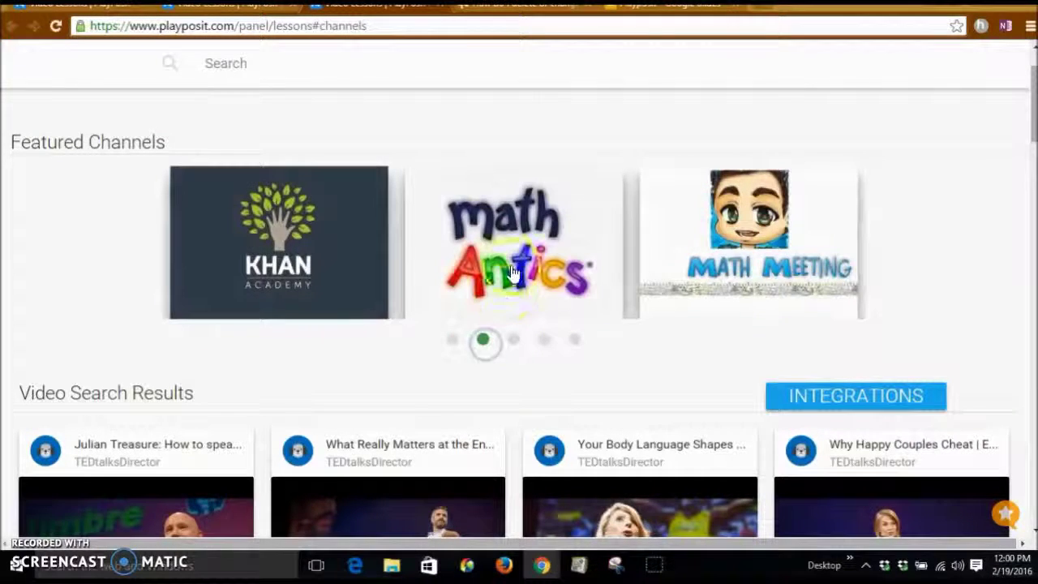
left_click(511, 268)
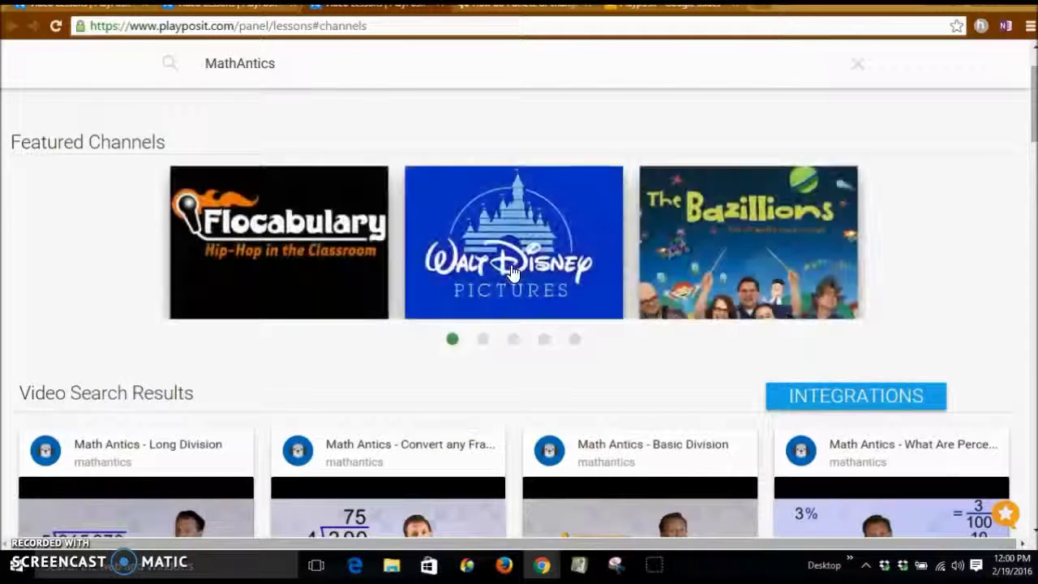
scroll(538, 317, "down", 3)
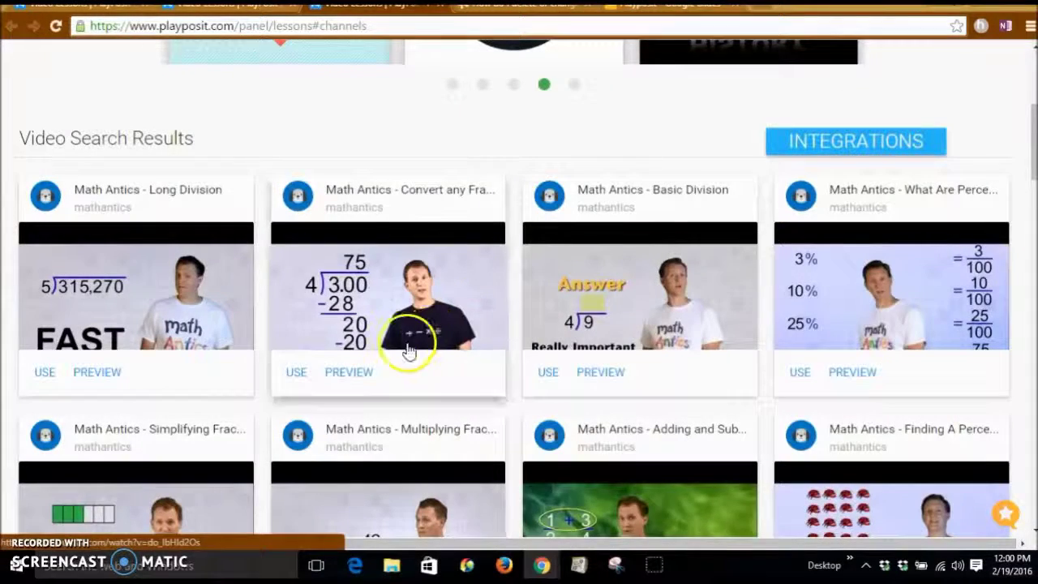
left_click(296, 375)
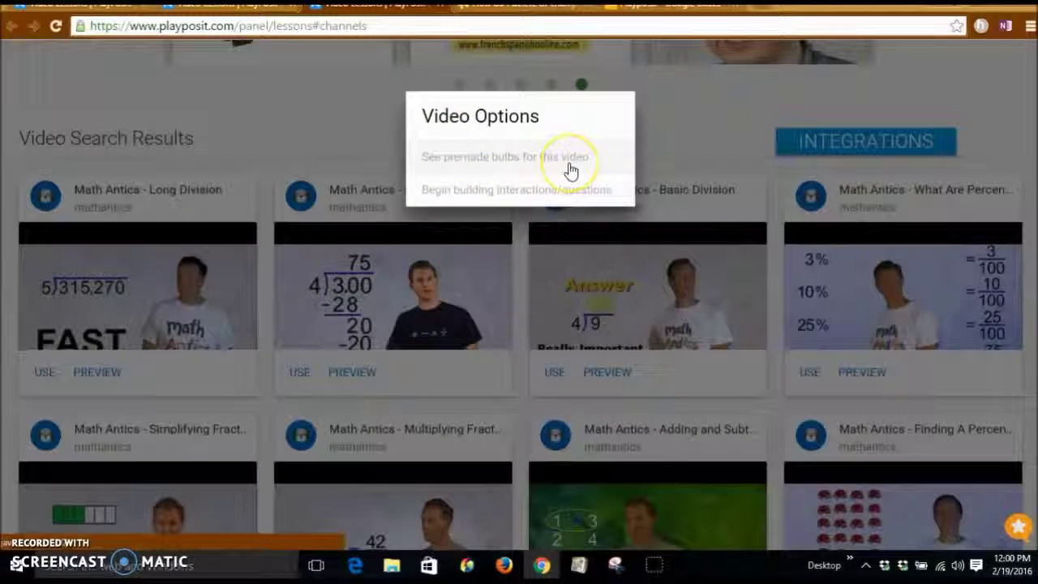
- Begin building interactions on the fraction video and add a multiple-choice question at 00:02
left_click(483, 195)
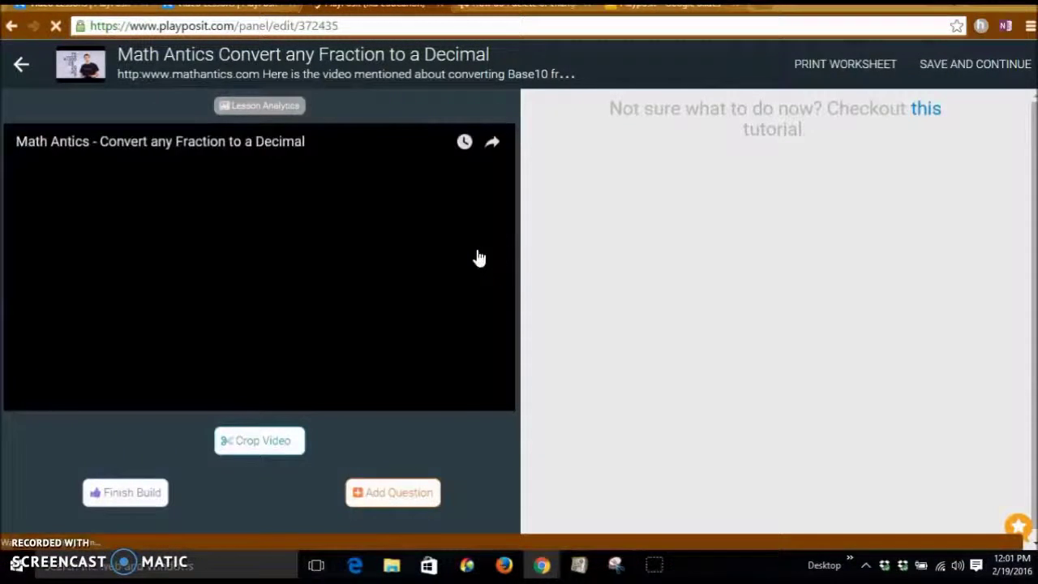
left_click(22, 431)
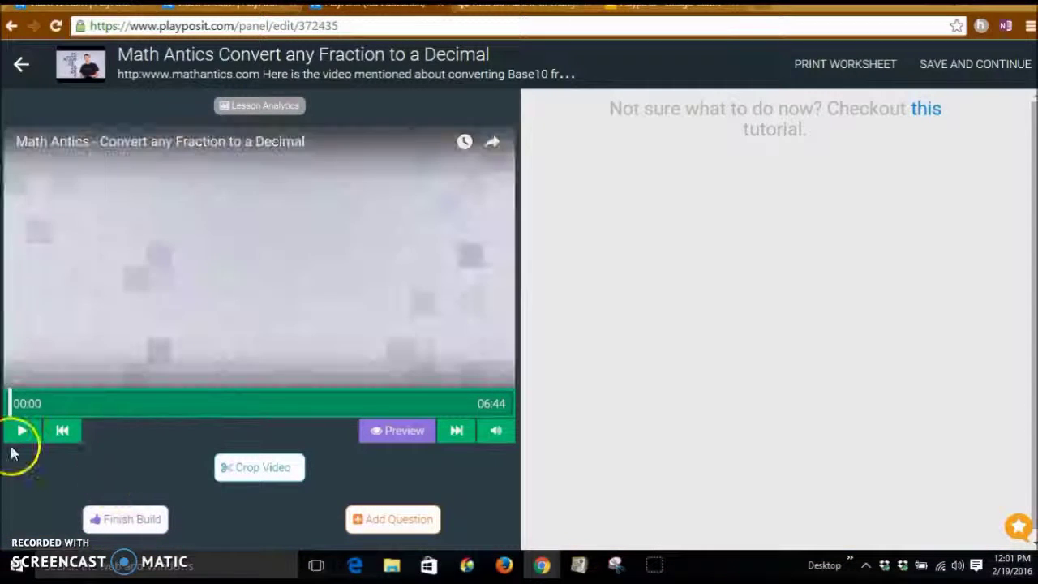
left_click(29, 431)
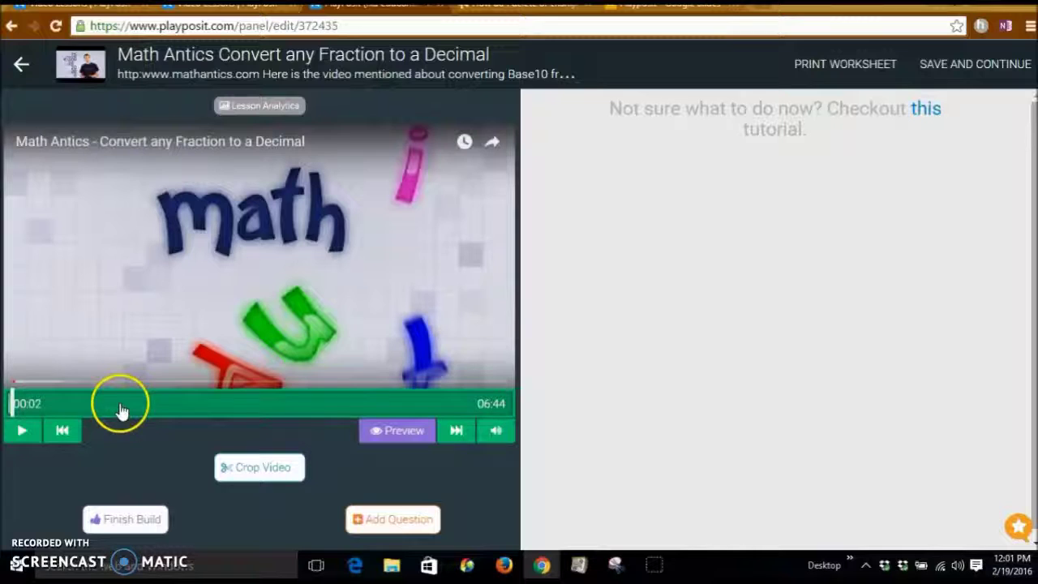
left_click(377, 523)
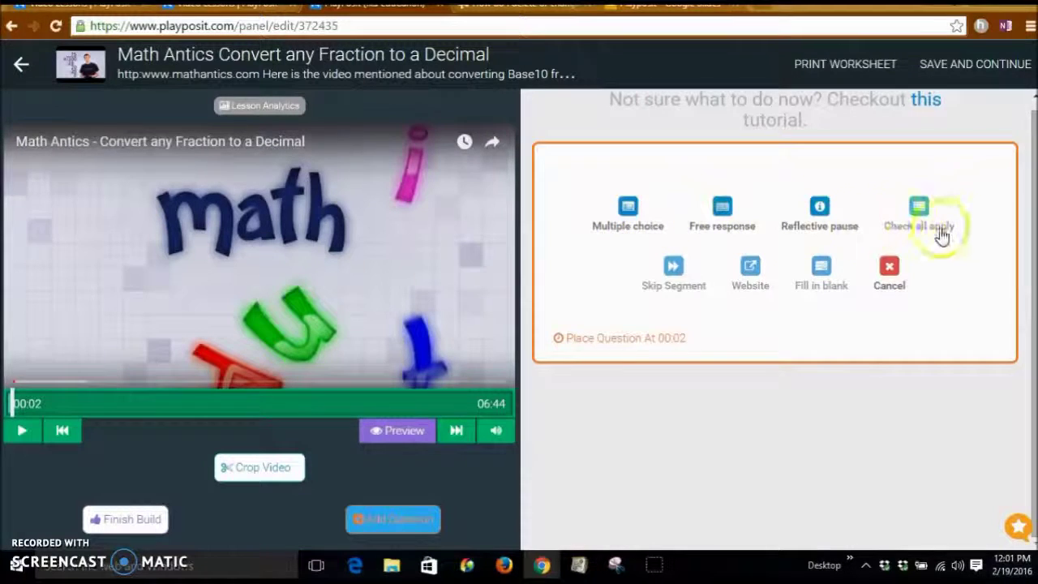
left_click(627, 207)
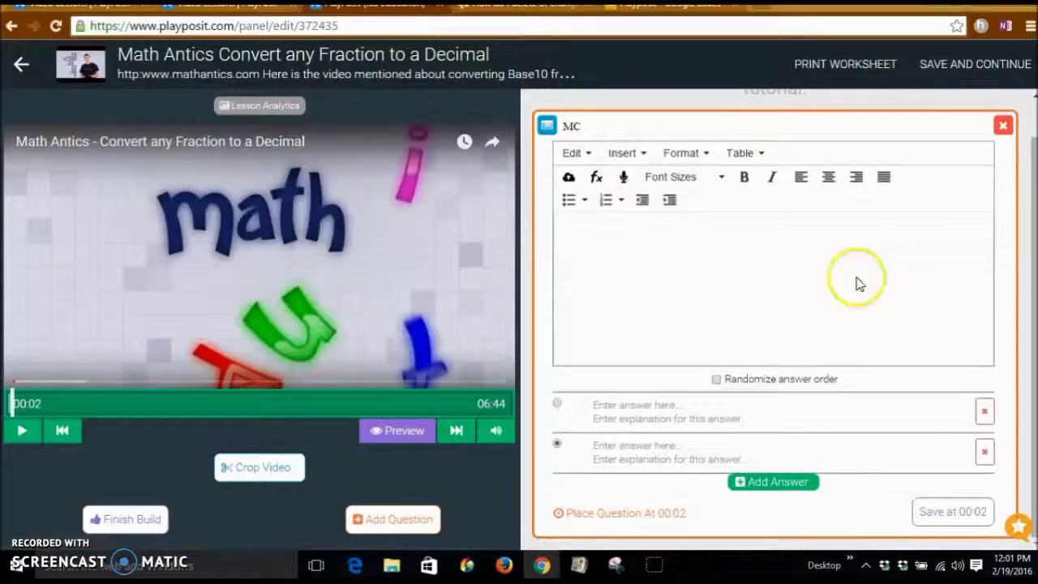
- Type the multiple-choice question 'What is an angle', enter 90 as an answer, then delete it
type("W")
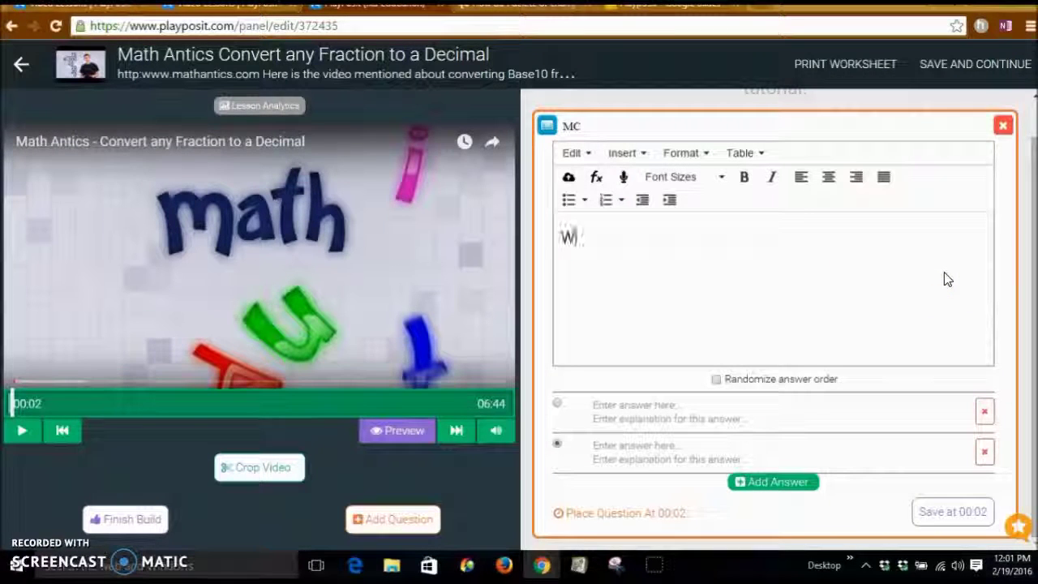
type("hat is an")
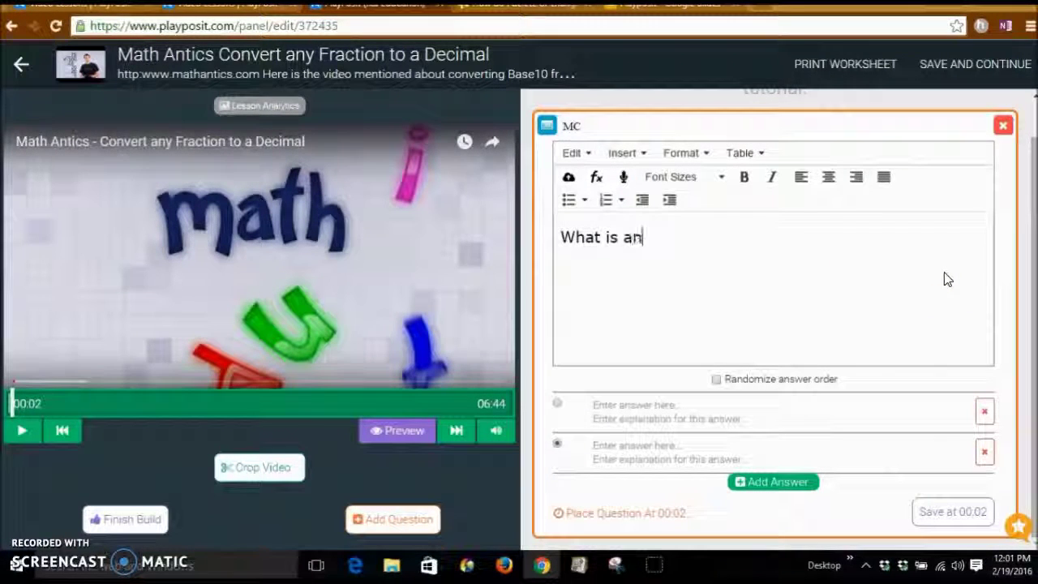
type(" angle")
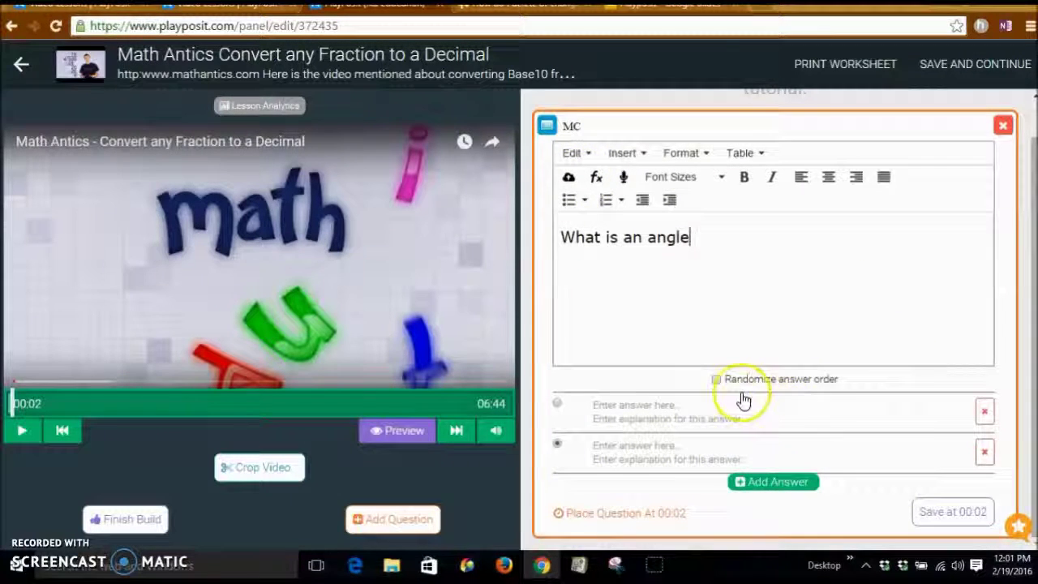
left_click(680, 405)
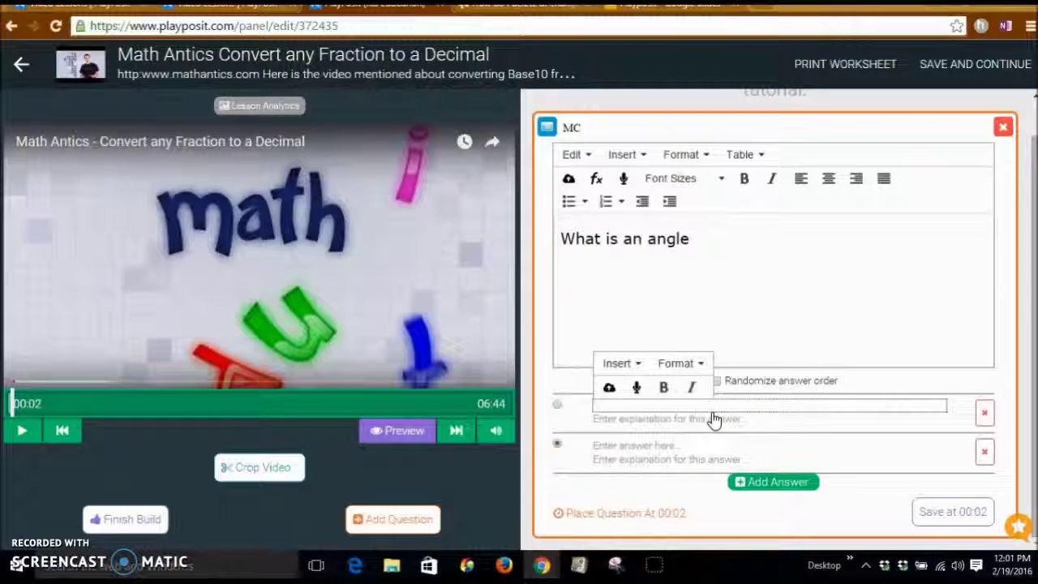
type("90 degree")
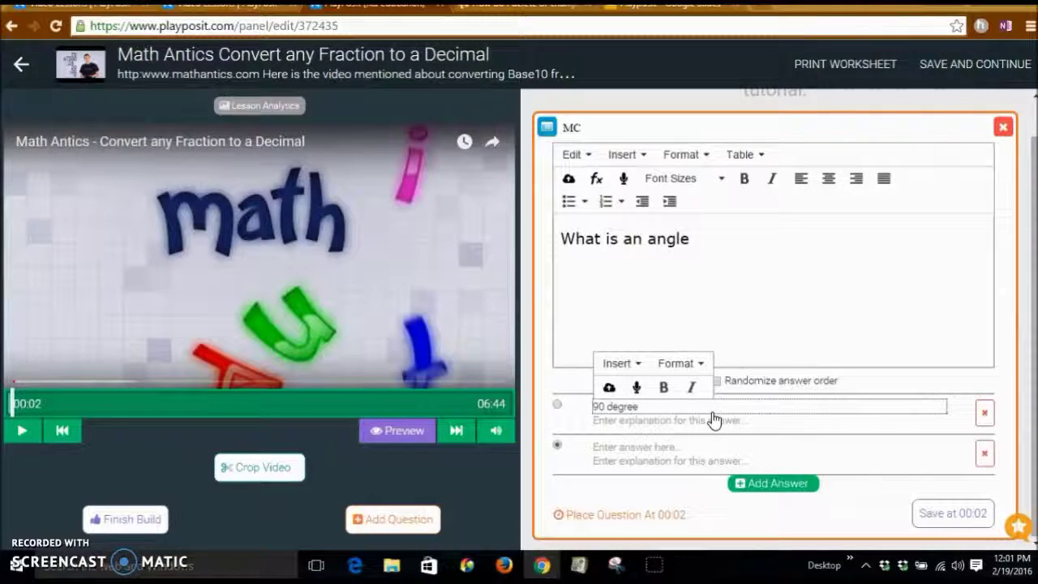
left_click(954, 437)
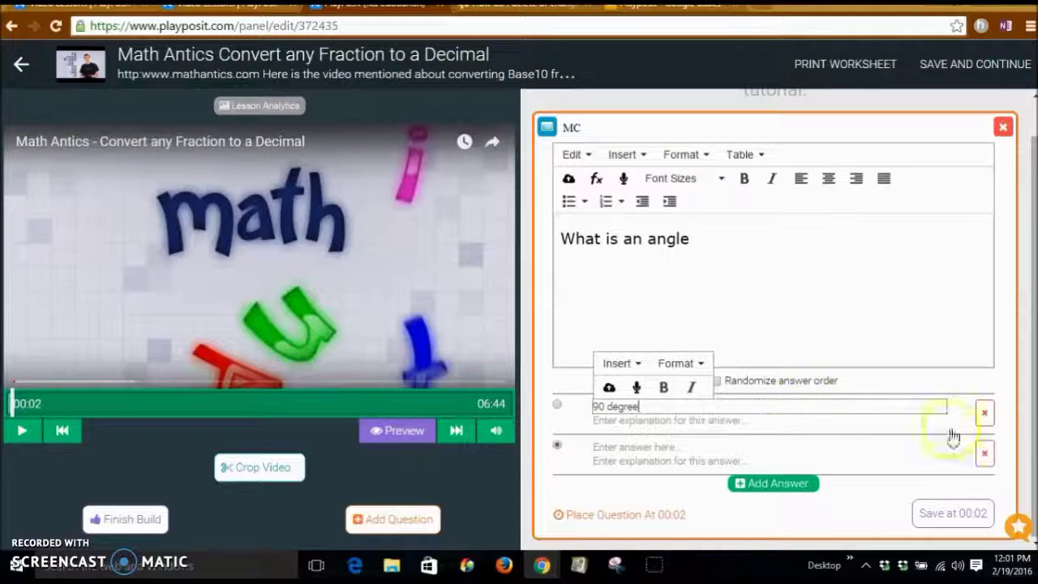
left_click(553, 412)
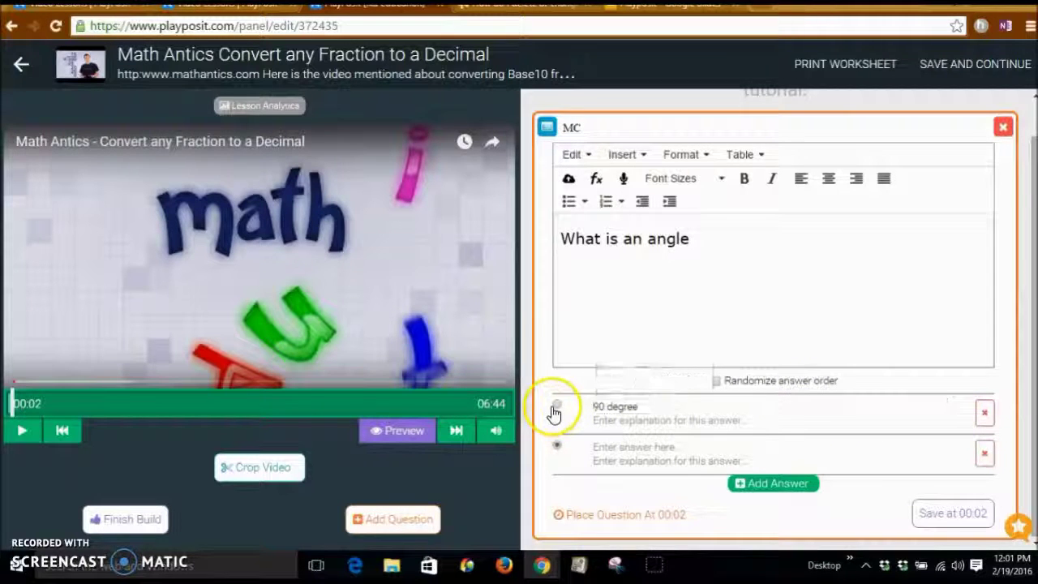
left_click(985, 415)
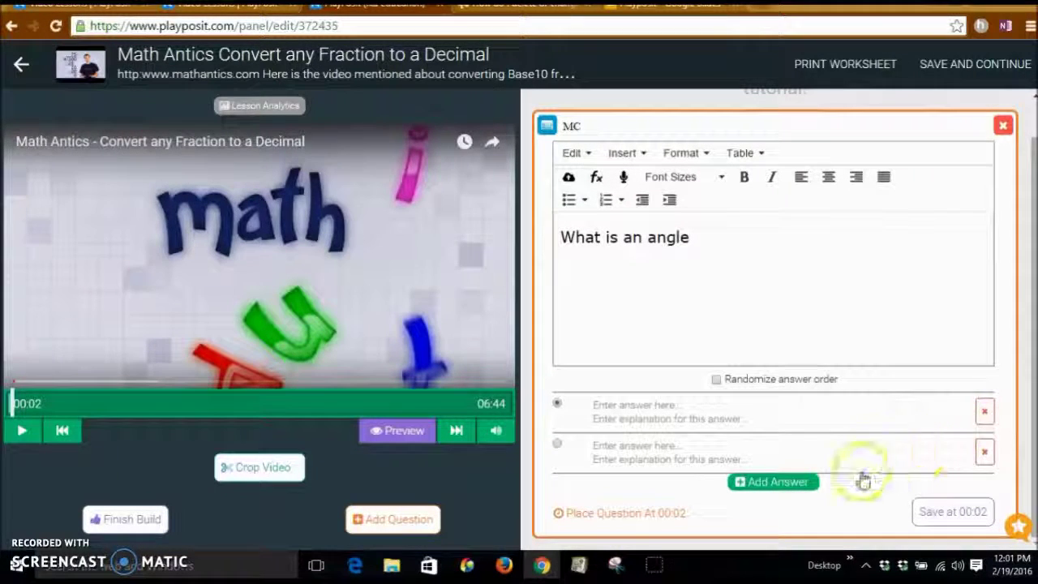
- Add answer rows, remove the extra fourth row, and toggle randomized answer order
left_click(767, 485)
left_click(776, 501)
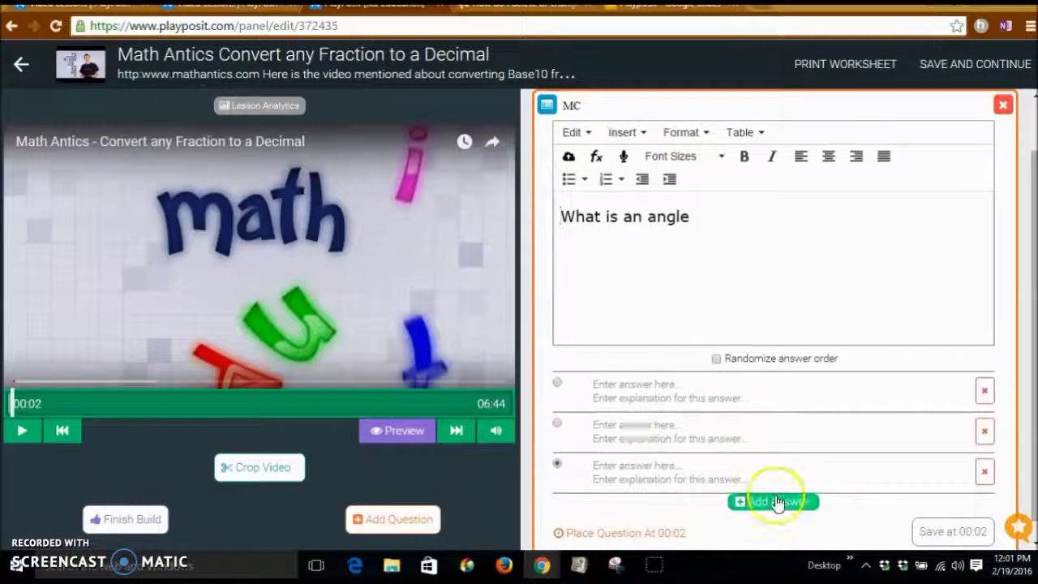
left_click(776, 502)
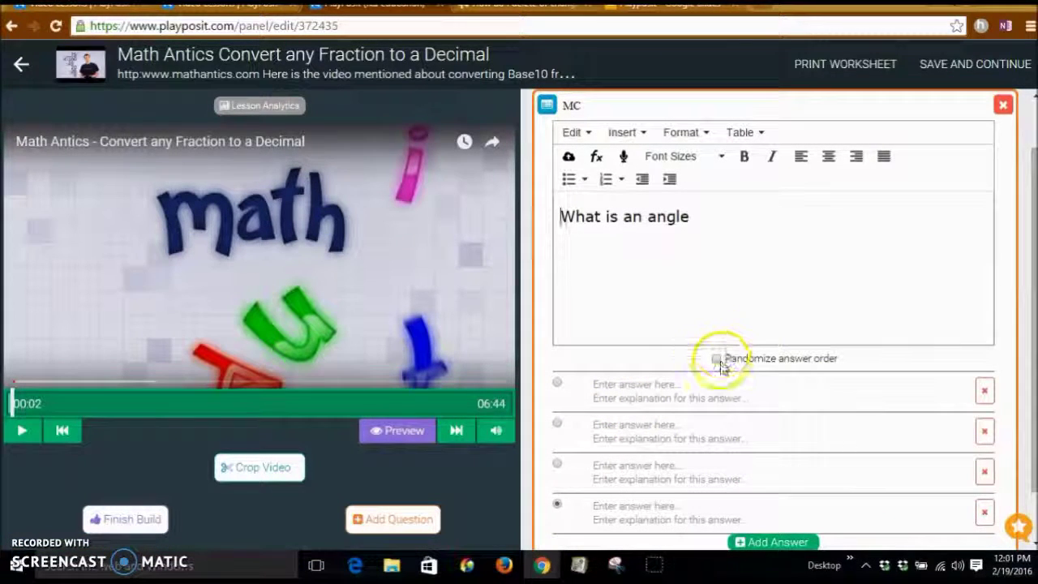
scroll(901, 422, "down", 1)
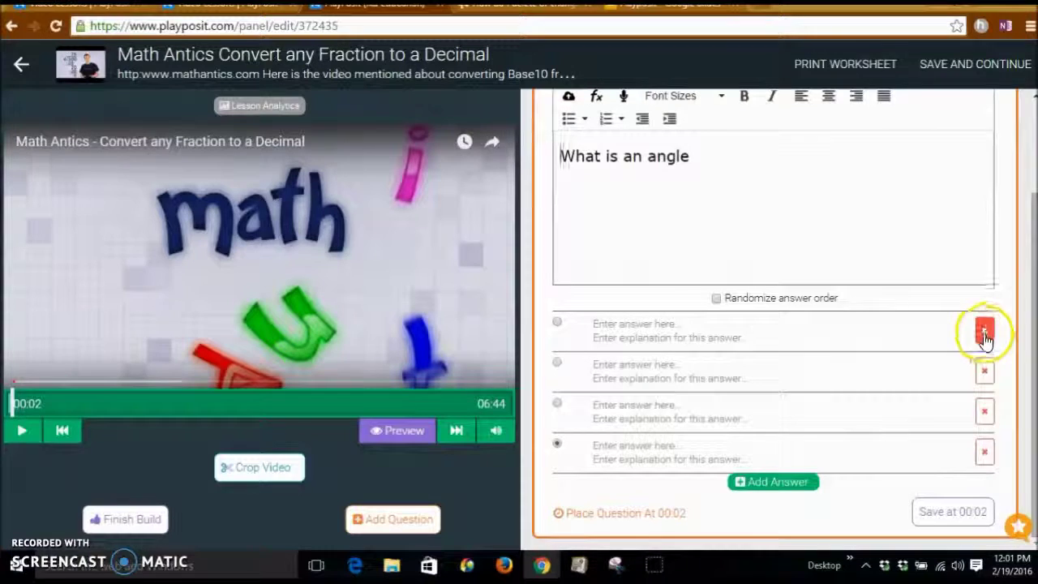
left_click(984, 454)
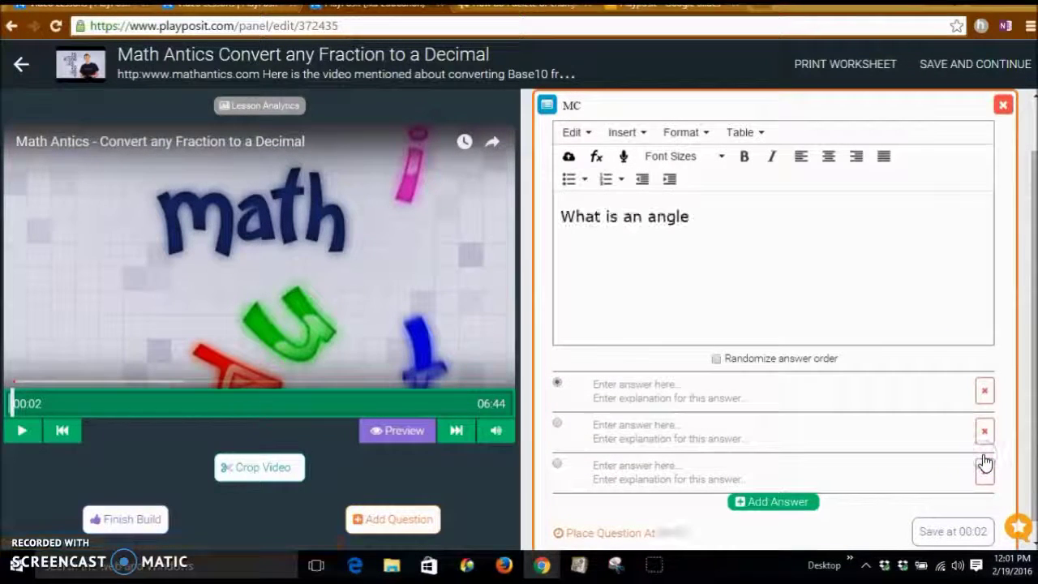
scroll(957, 446, "down", 1)
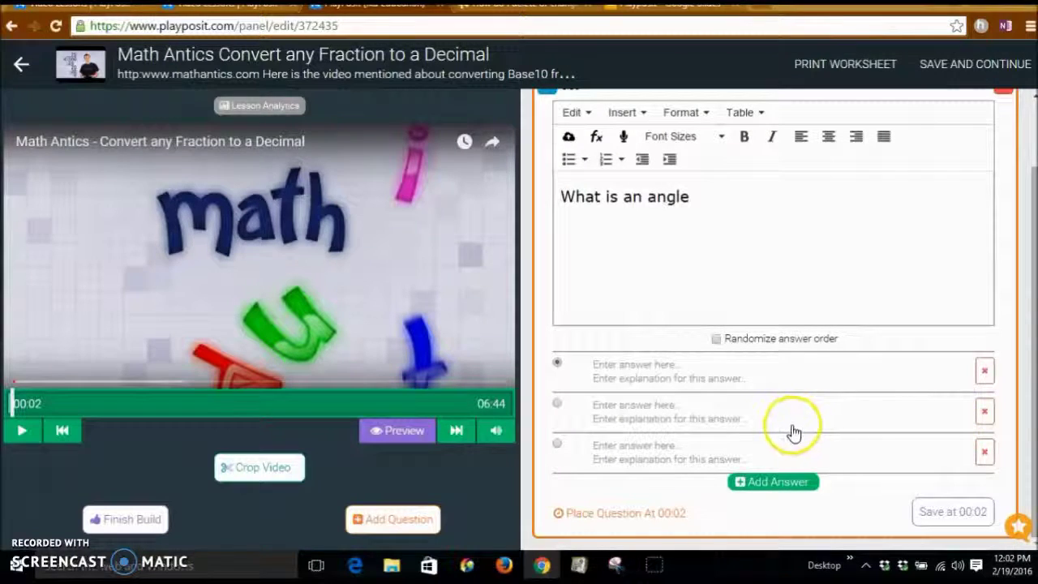
left_click(717, 340)
scroll(838, 450, "up", 1)
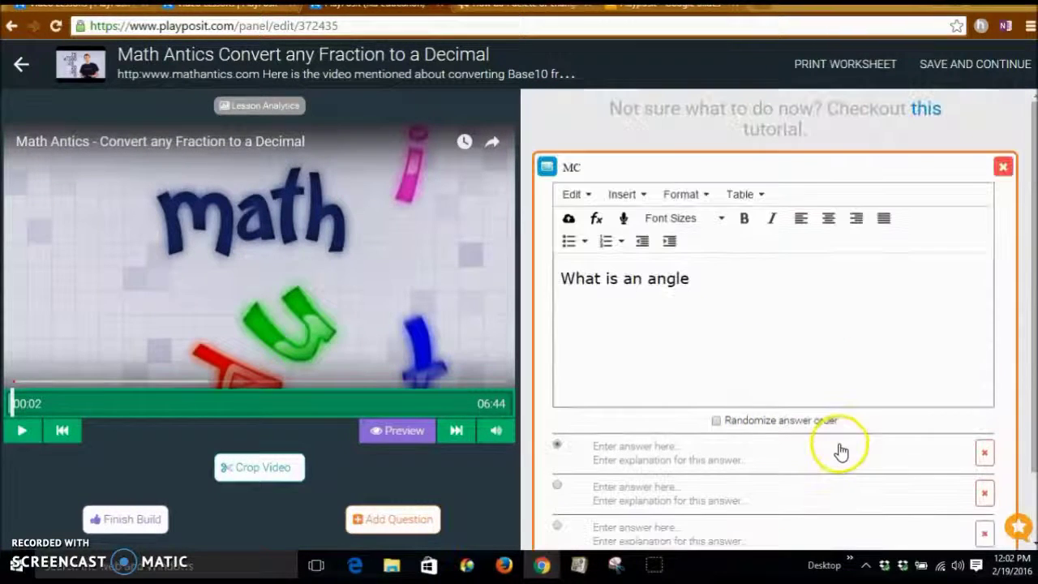
scroll(881, 387, "down", 1)
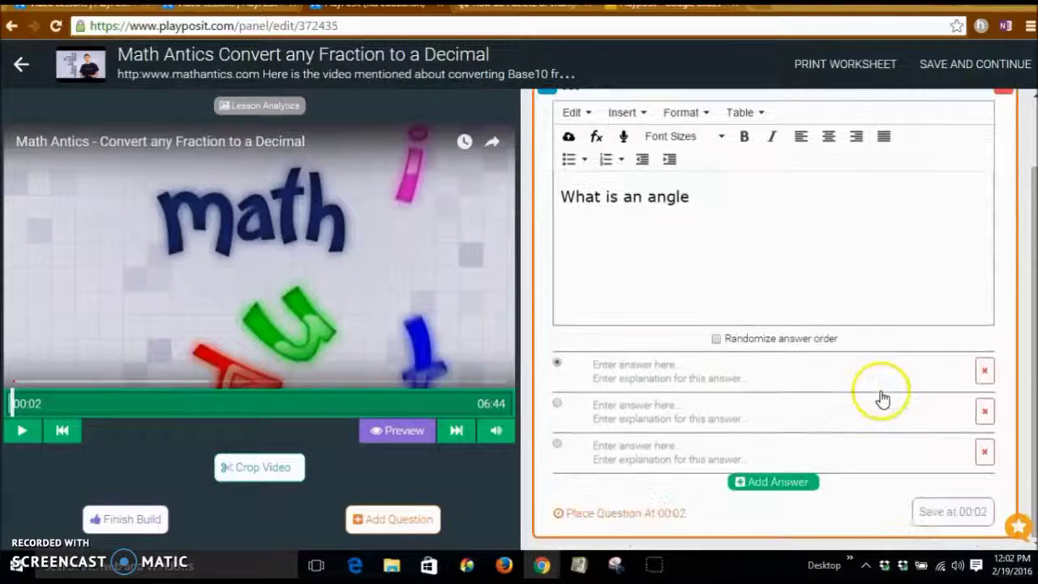
- Try saving the question at 00:02, dismiss the missing-fields warning, then delete the draft question
left_click(935, 515)
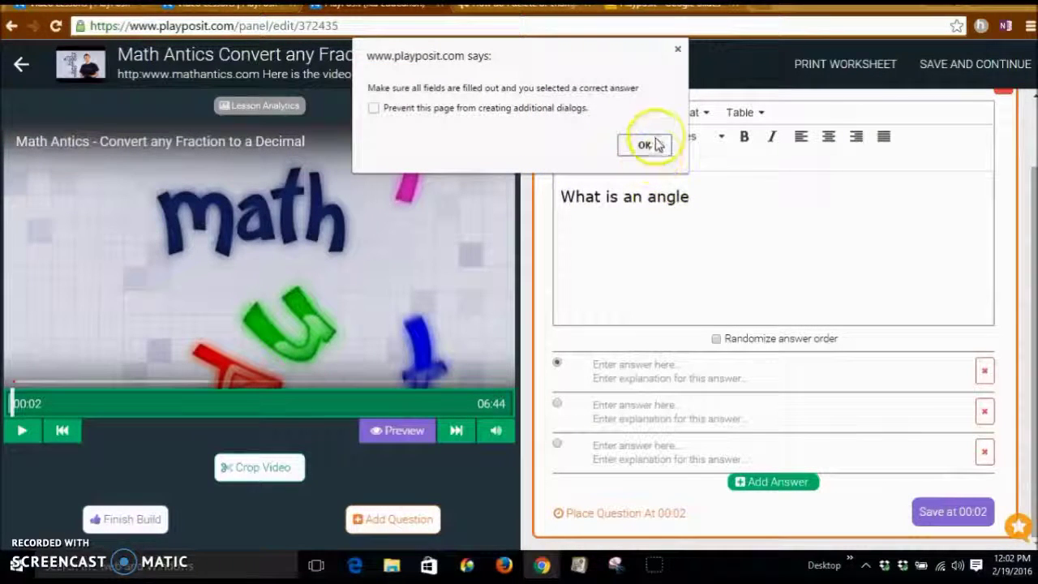
left_click(678, 50)
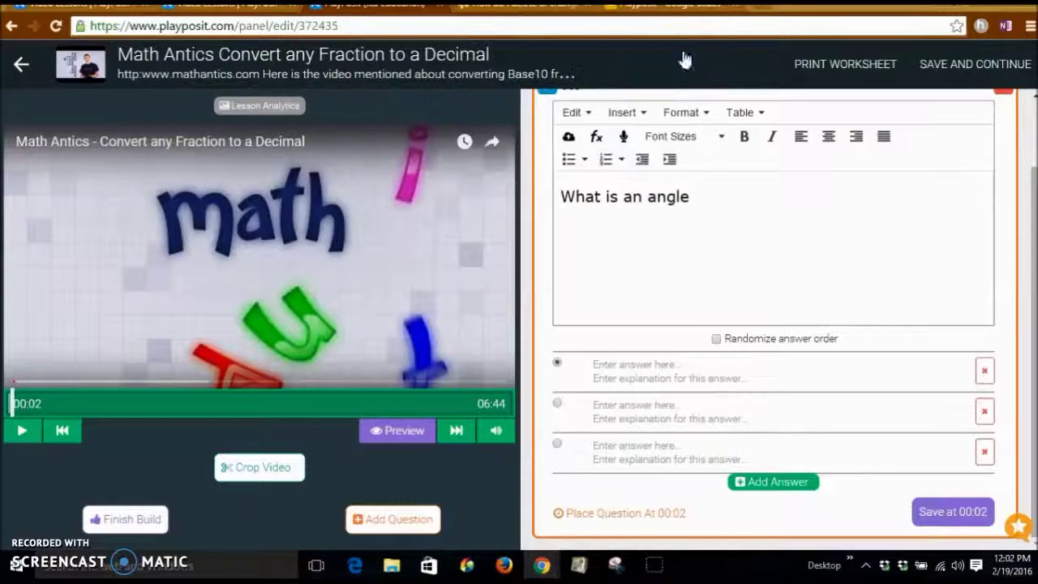
scroll(1010, 207, "up", 1)
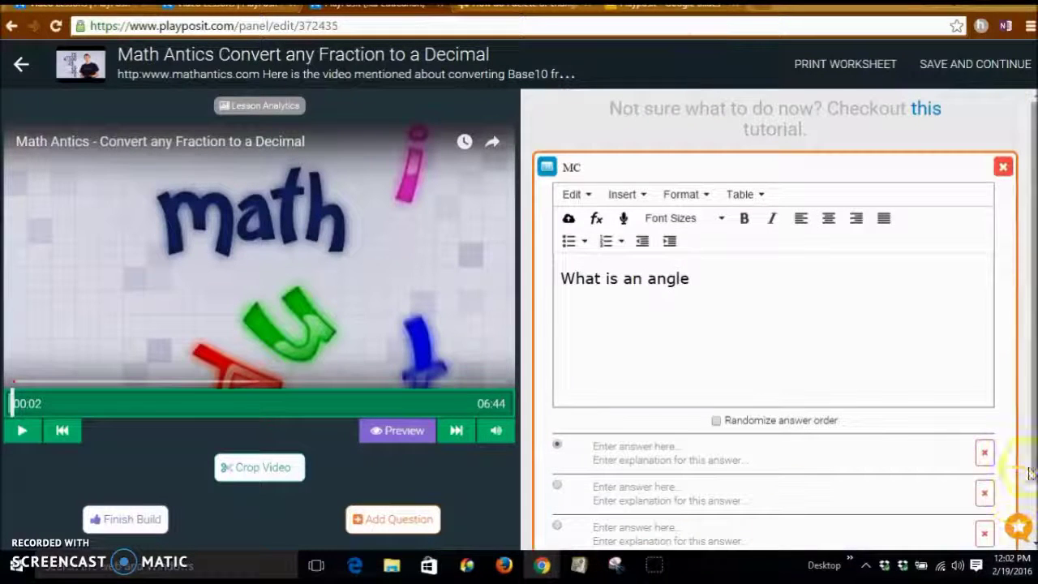
left_click(1003, 167)
left_click(580, 142)
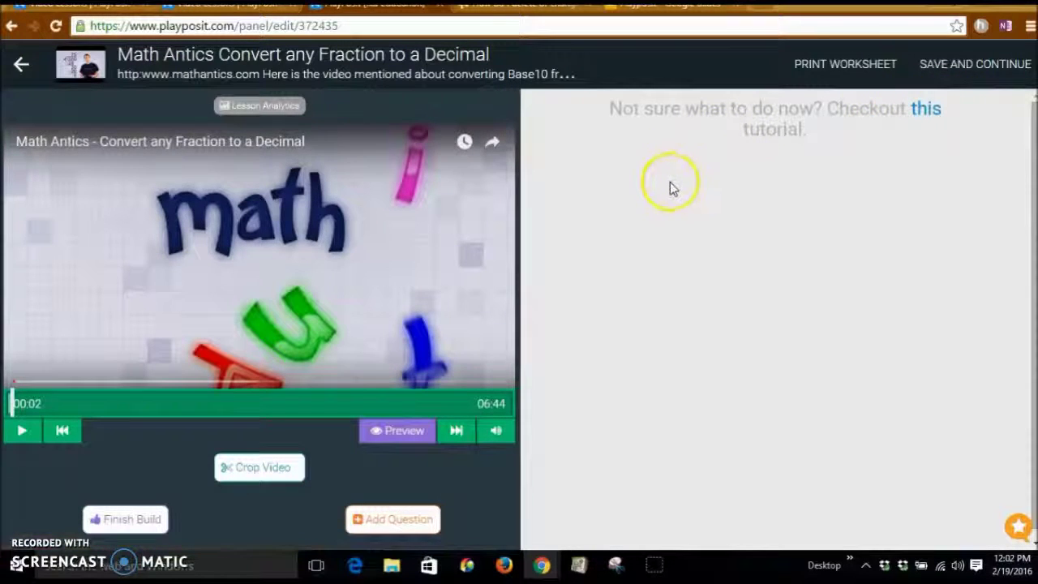
left_click(22, 68)
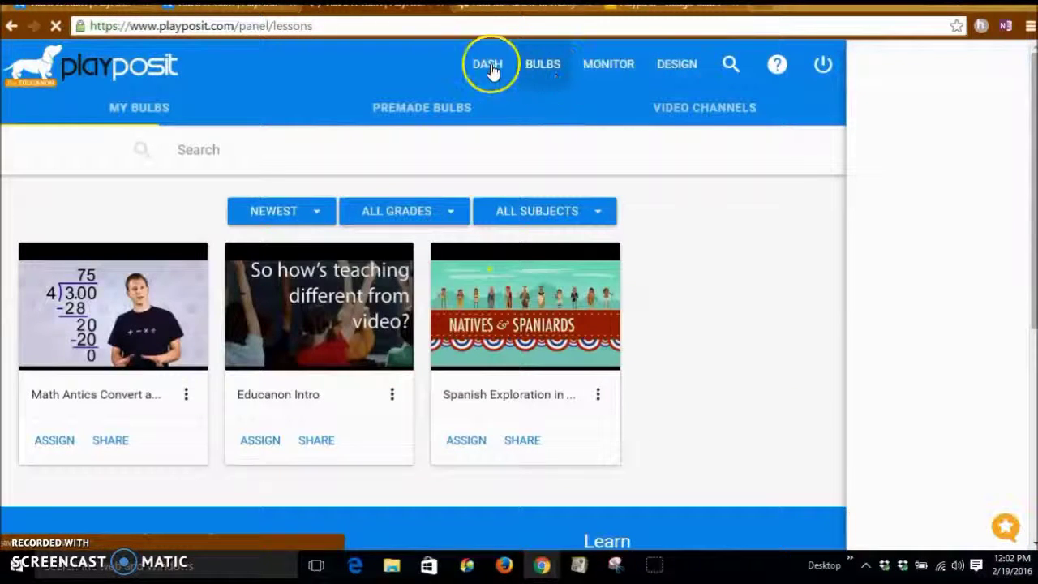
- Open the teacher dashboard and scroll through the recent video bulbs
left_click(490, 68)
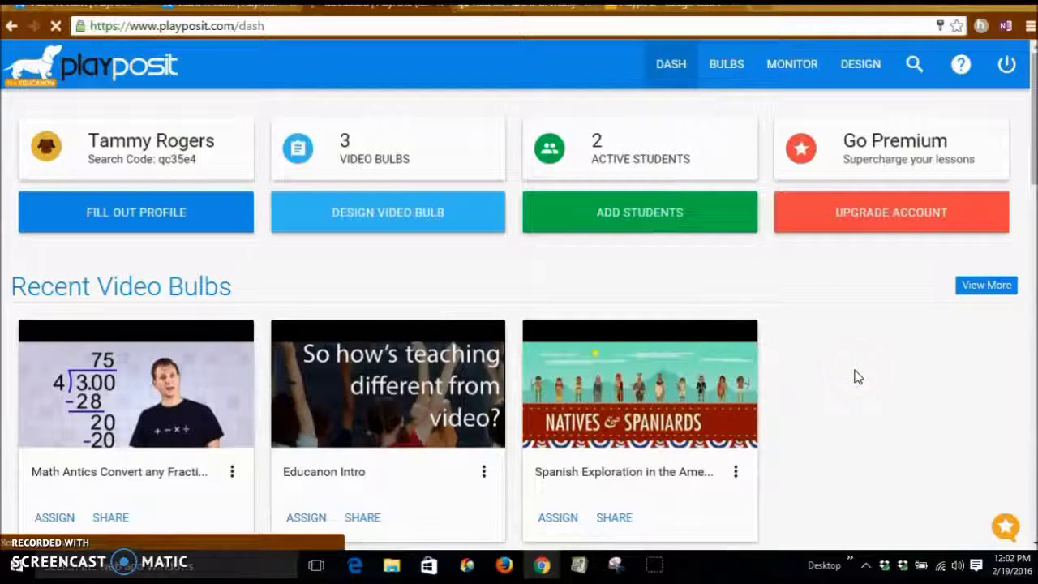
scroll(858, 377, "down", 2)
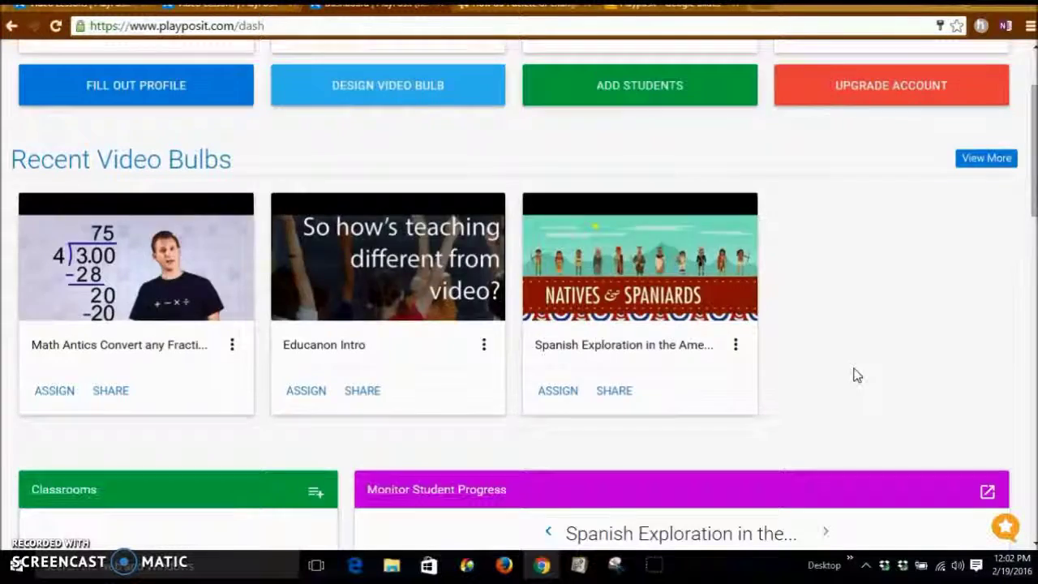
scroll(858, 375, "up", 2)
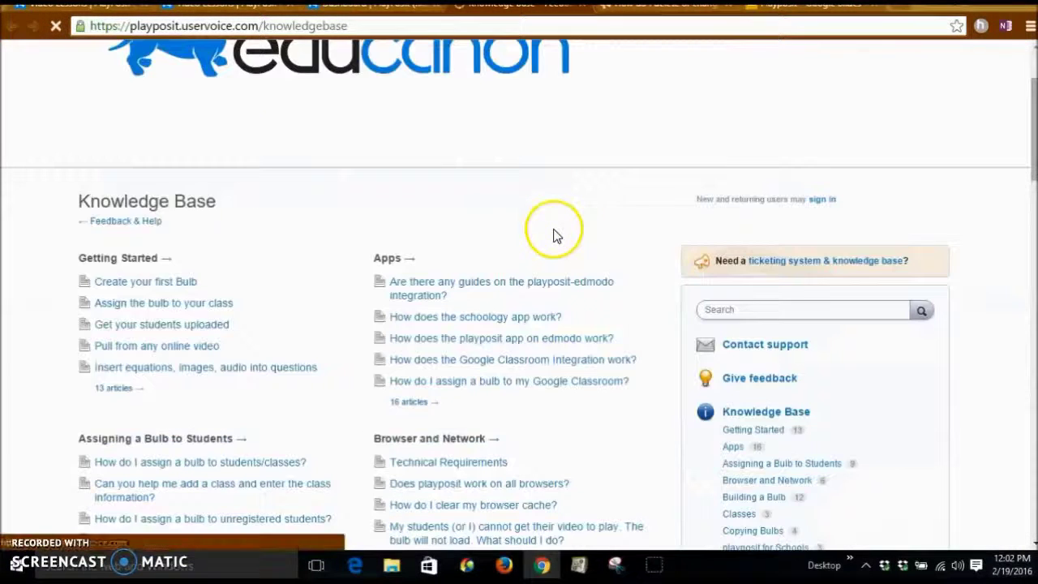
scroll(554, 235, "down", 2)
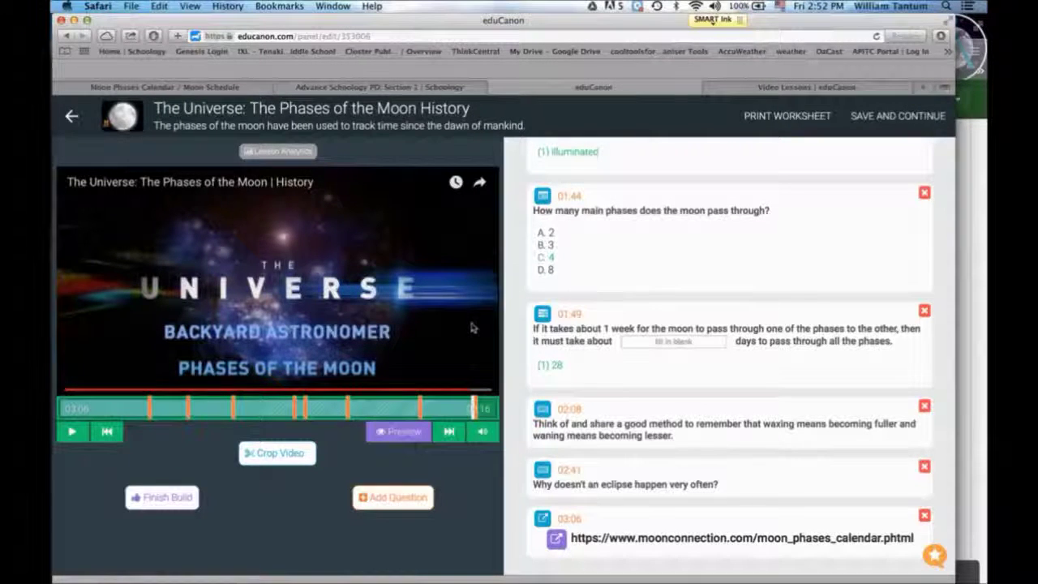
- Review the moon lesson's question list, mute the computer audio, and finish the build
scroll(646, 241, "up", 10)
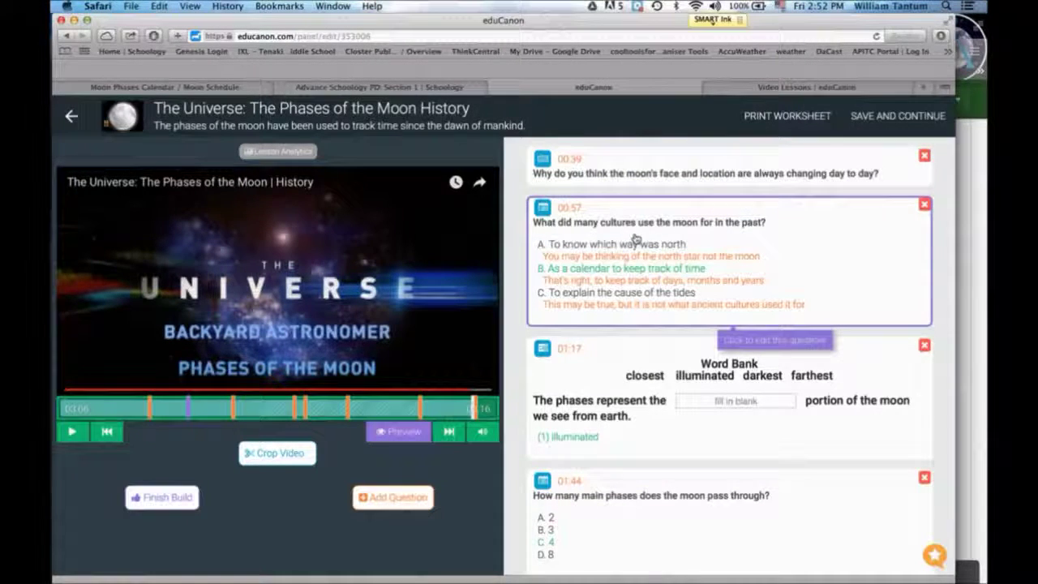
scroll(610, 212, "down", 3)
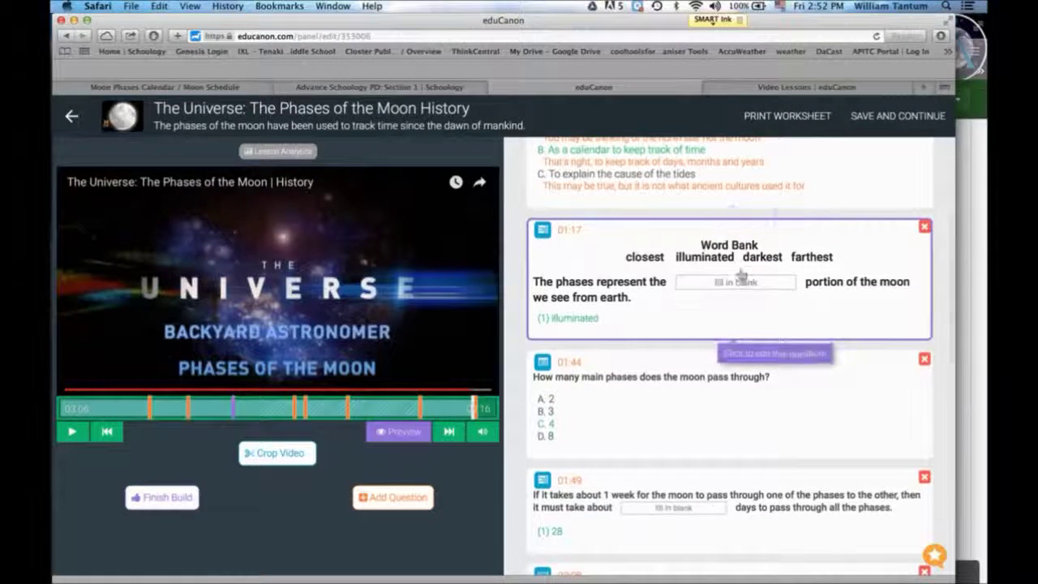
scroll(678, 284, "down", 4)
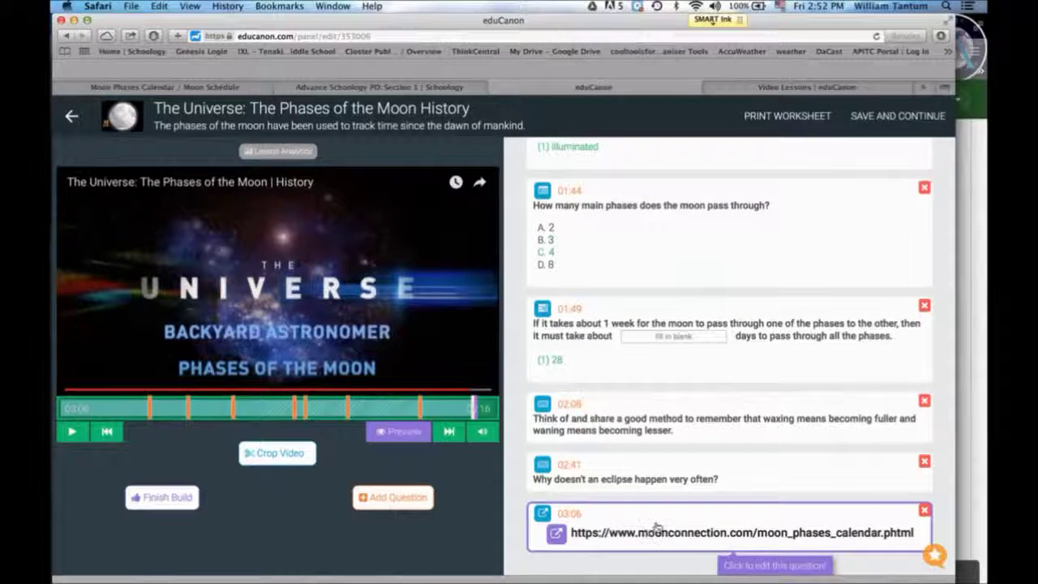
key("XF86AudioMute")
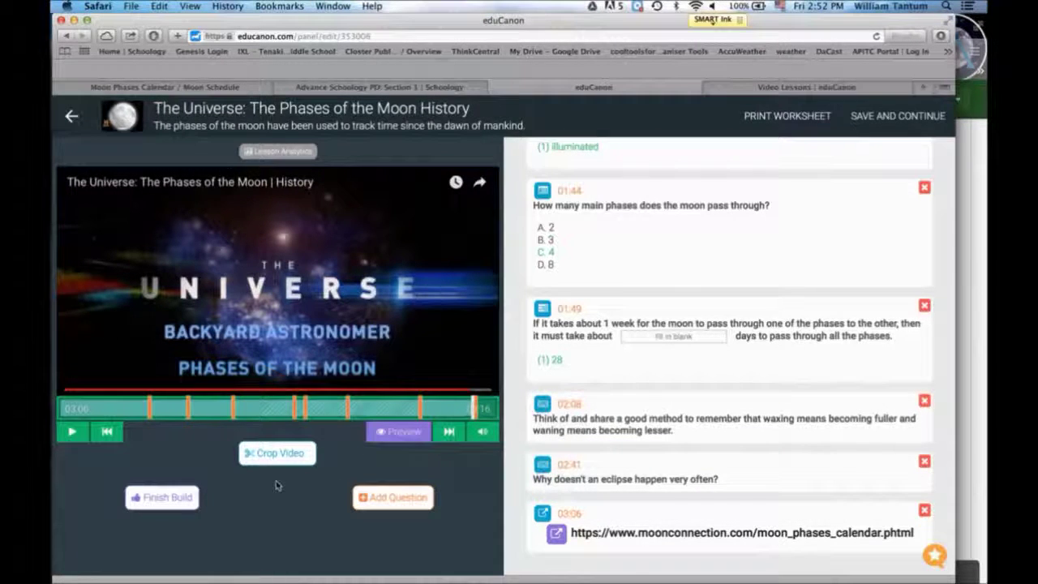
left_click(151, 501)
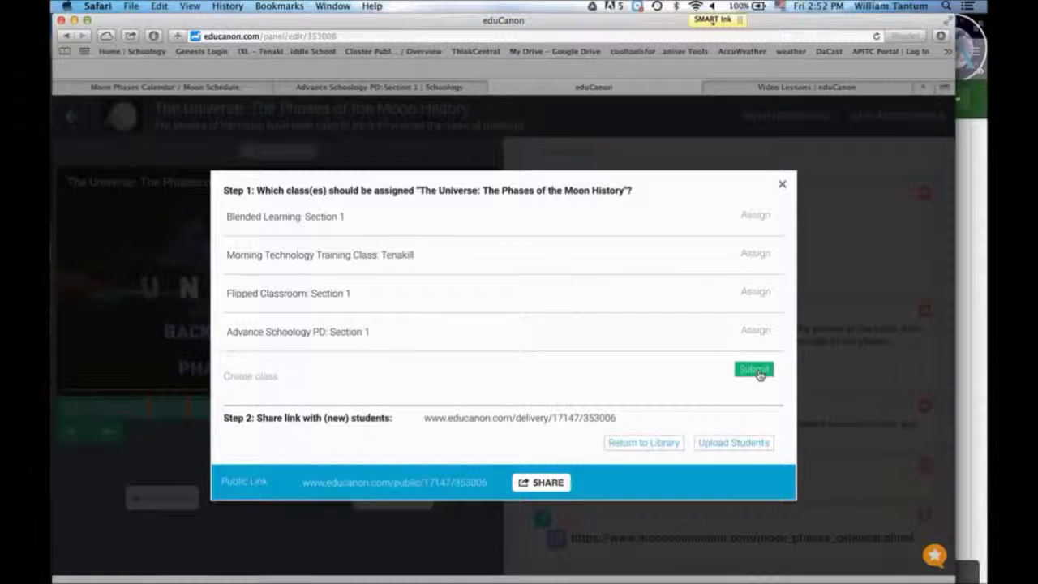
- Assign the moon lesson to Advance Schoology PD: Section 1, due Monday 18 January 2016
left_click(761, 328)
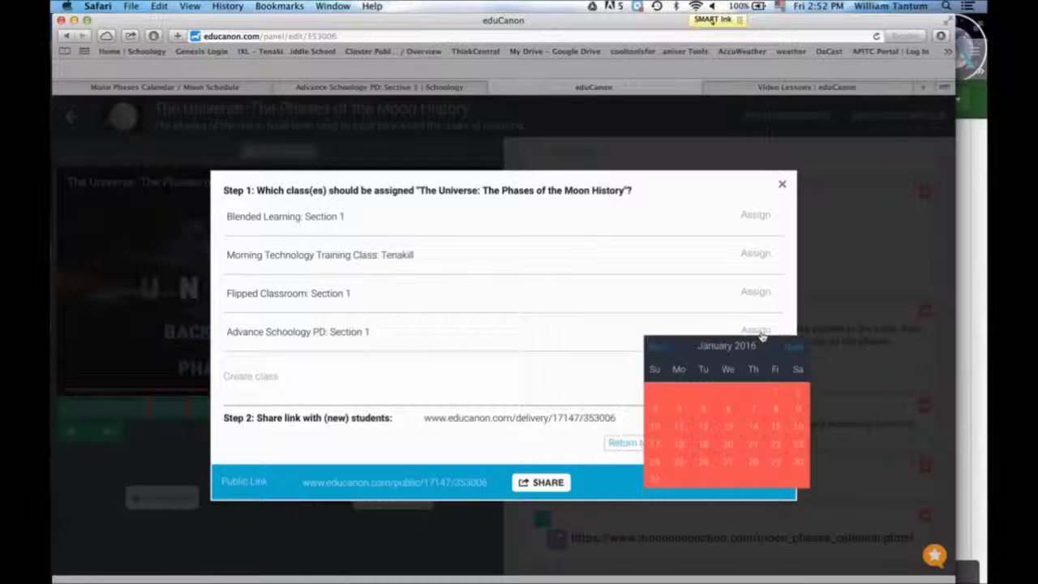
left_click(679, 445)
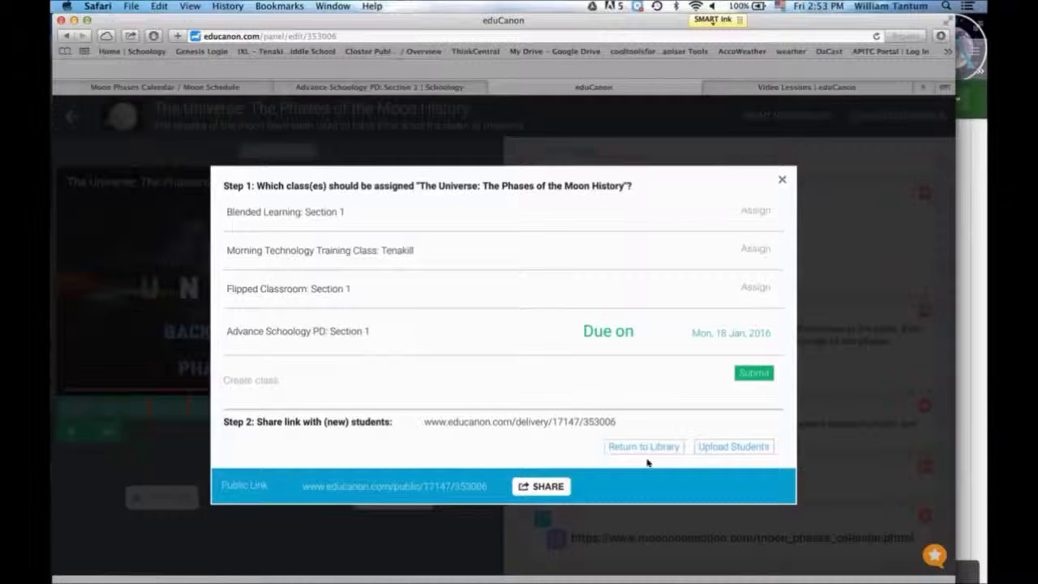
left_click(655, 447)
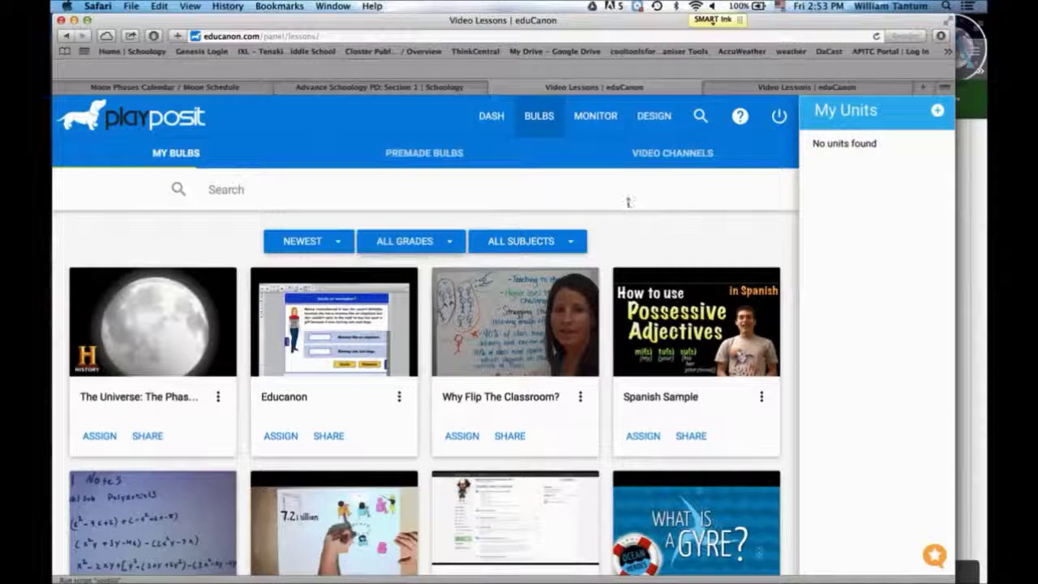
left_click(378, 88)
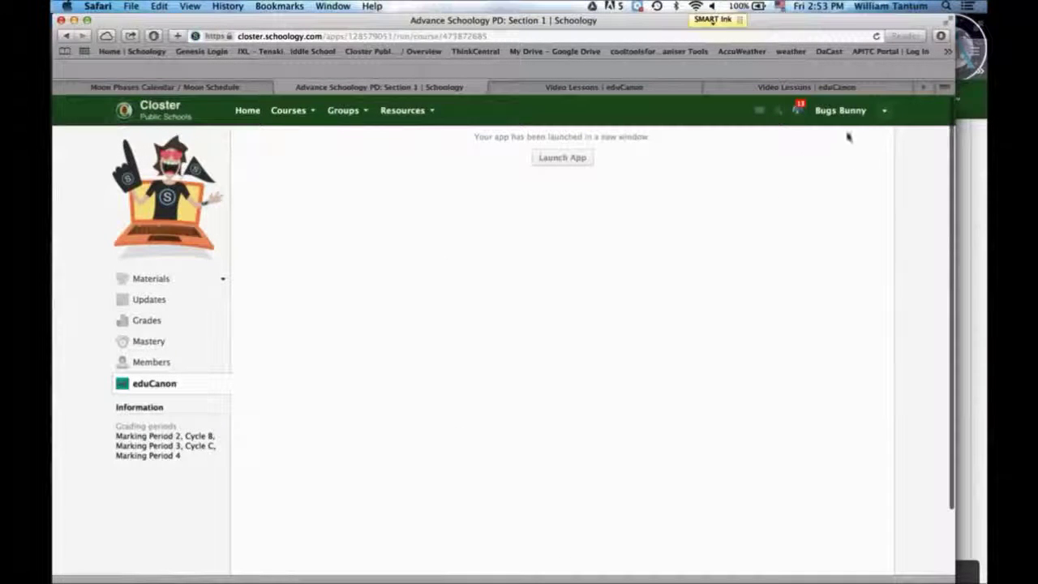
- Launch eduCanon from the sidebar of the Advance Schoology PD: Section 1 course
left_click(305, 111)
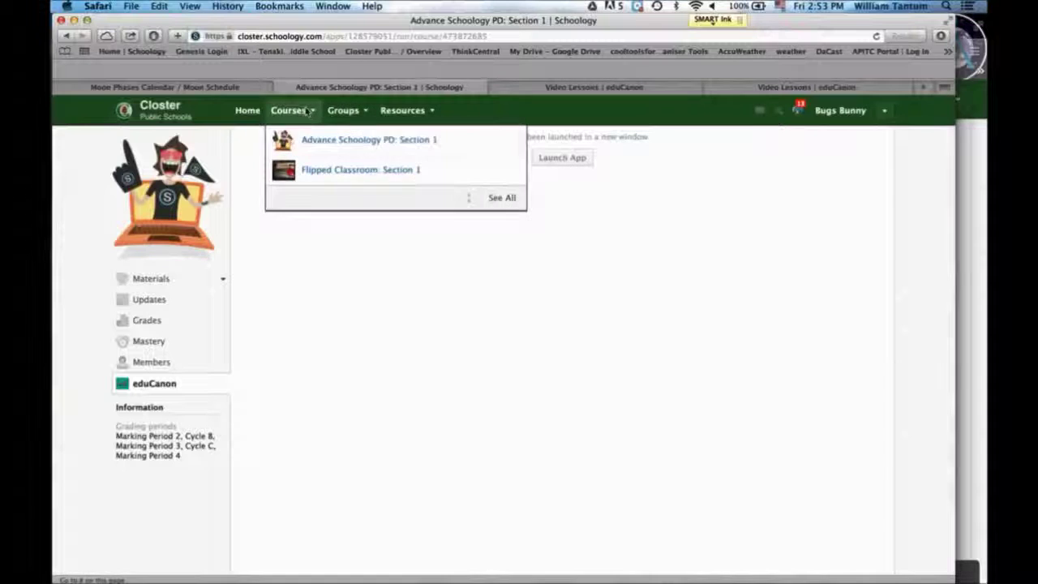
left_click(328, 152)
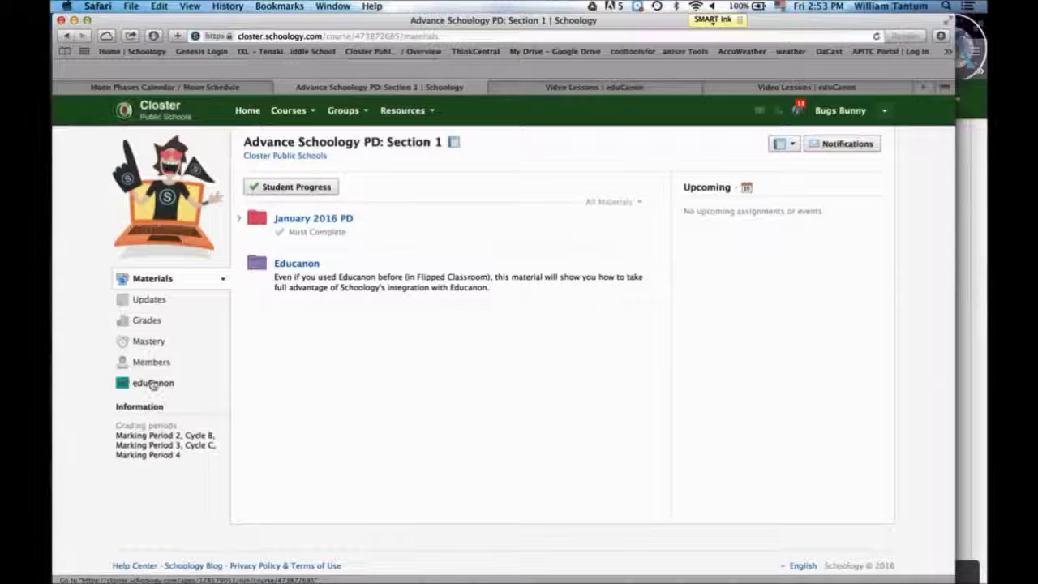
left_click(153, 383)
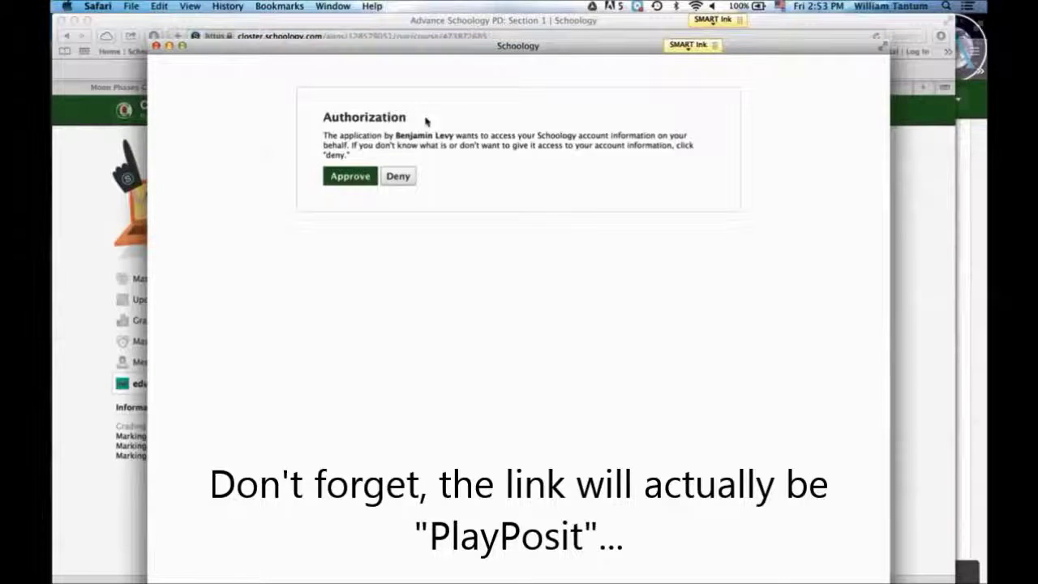
- Approve eduCanon's account access and open the Phases of the Moon lesson in Advance Schoology PD
left_click(350, 178)
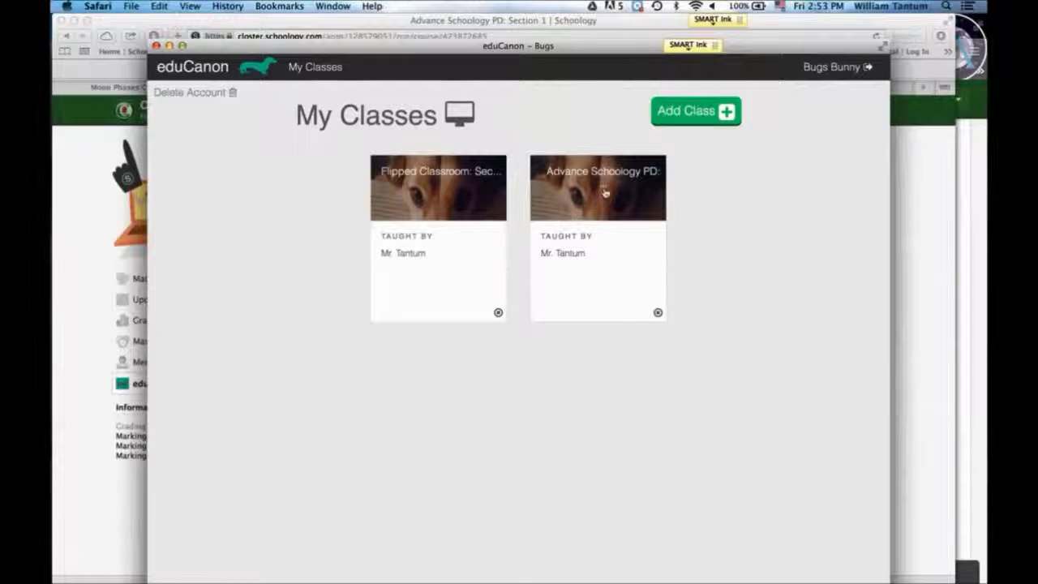
left_click(603, 193)
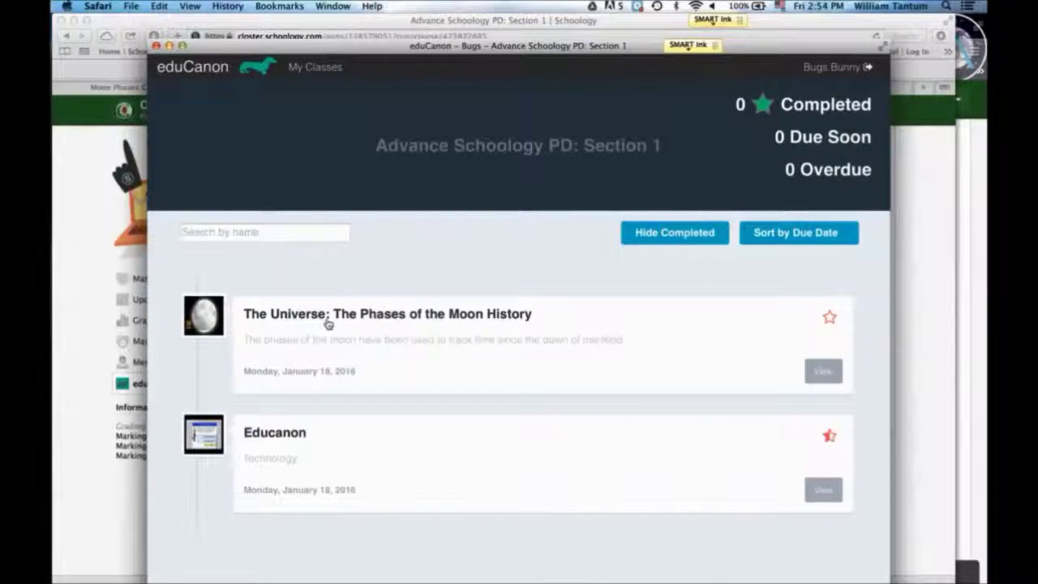
left_click(389, 323)
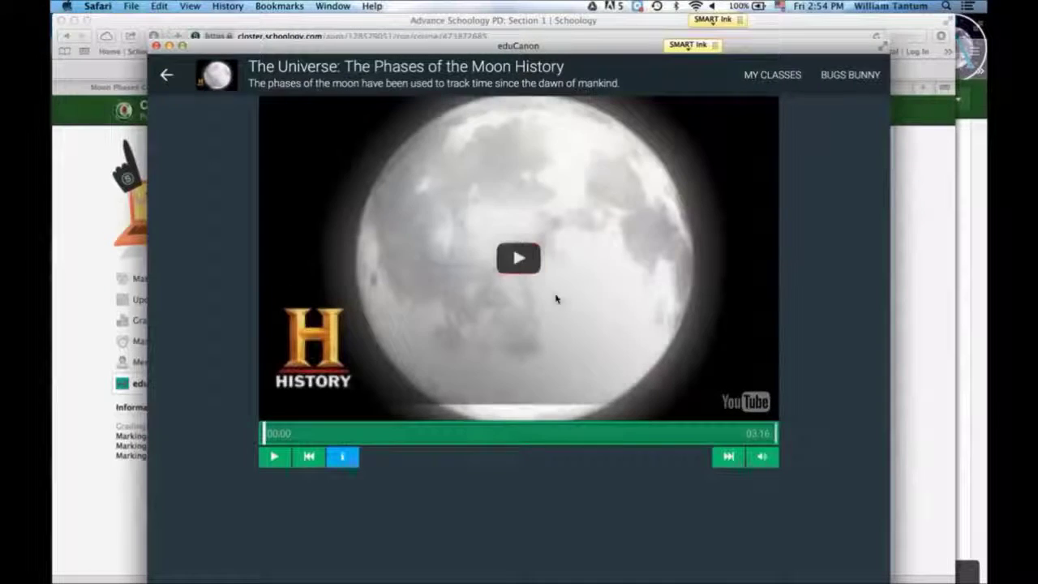
- Play the moon lesson video with its sound muted
left_click(274, 456)
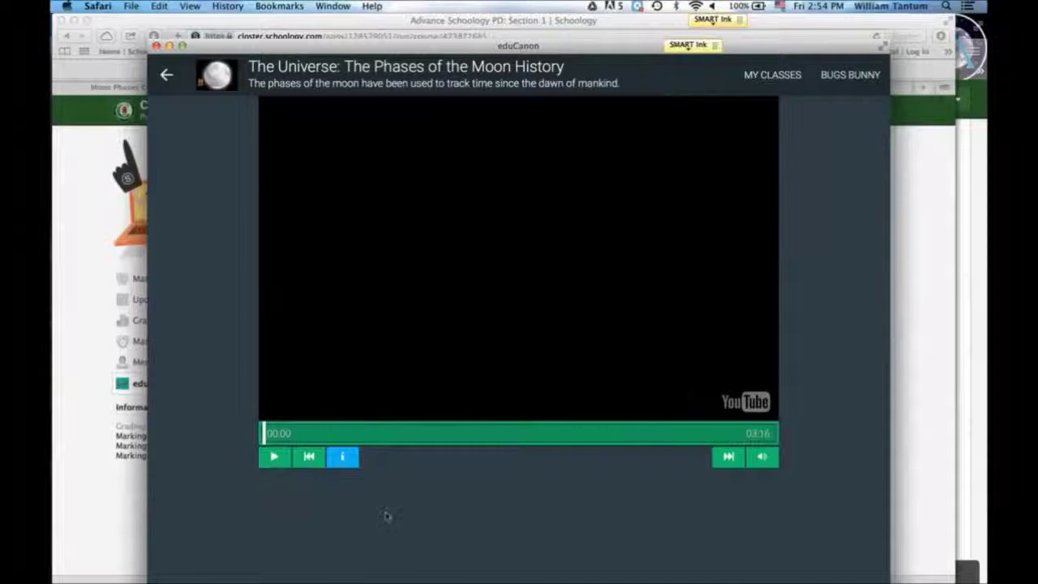
left_click(767, 459)
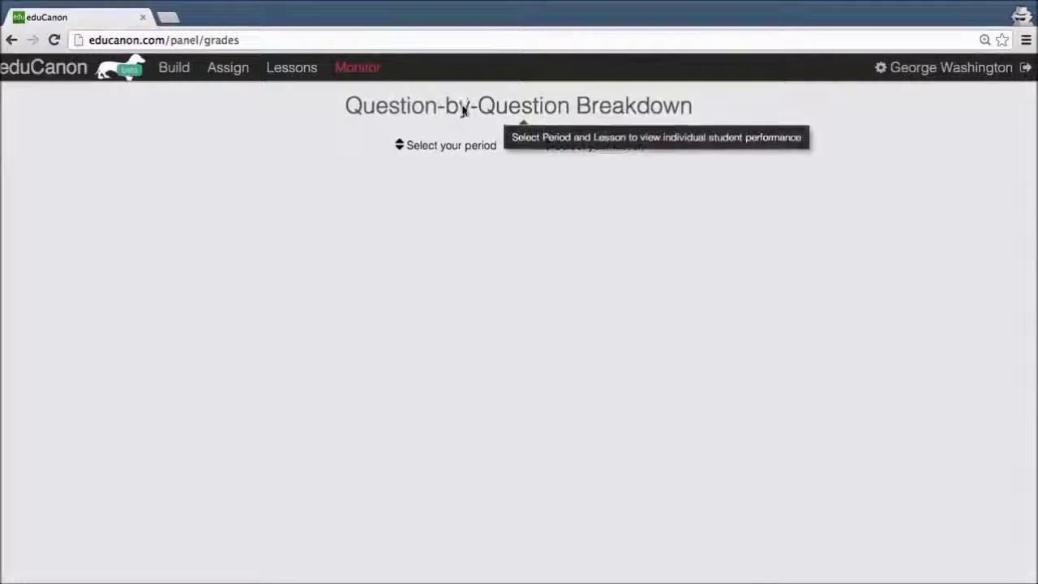
- Show the breakdown for Dachshund Class's 'Why the Dachshund?' lesson
left_click(417, 150)
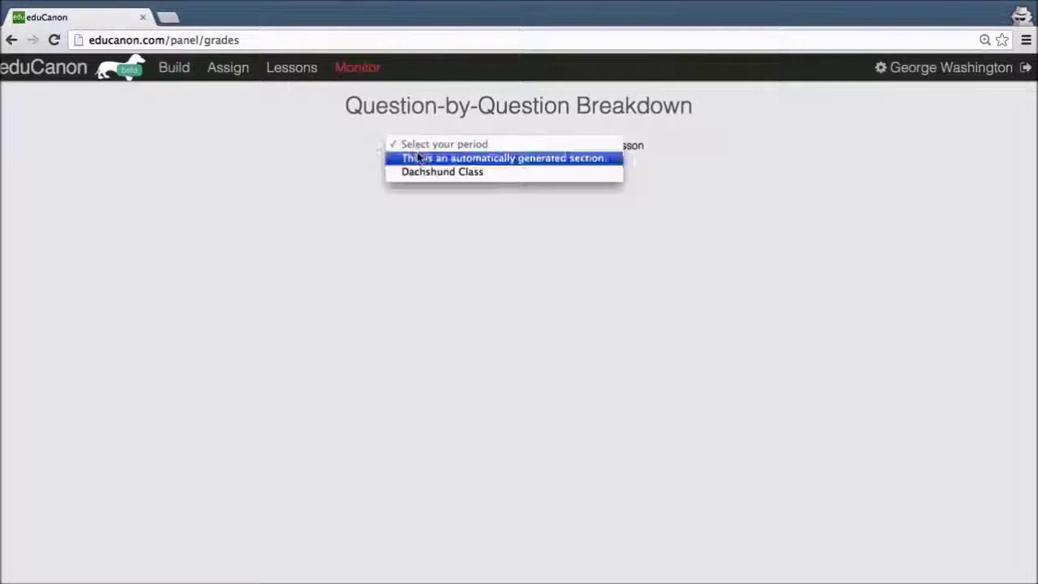
left_click(434, 172)
left_click(568, 146)
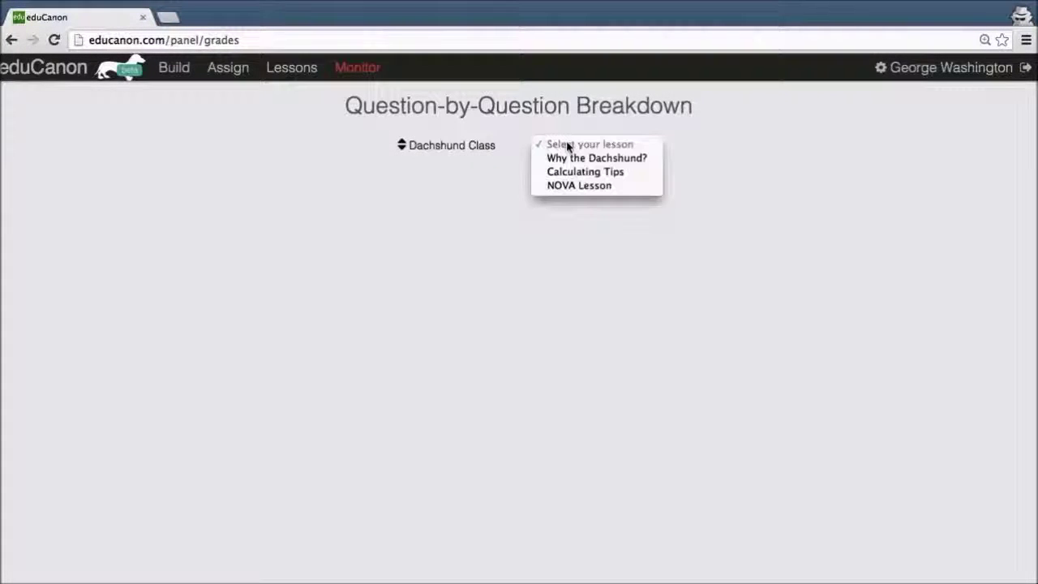
left_click(568, 158)
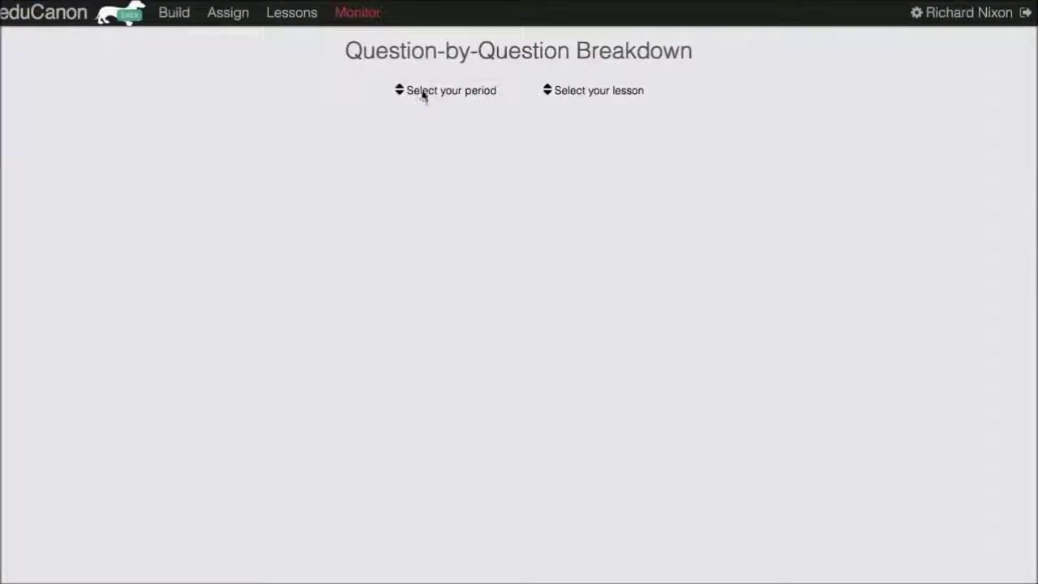
- Switch the breakdown to My Class and Test lesson #2
left_click(425, 94)
left_click(425, 108)
left_click(560, 93)
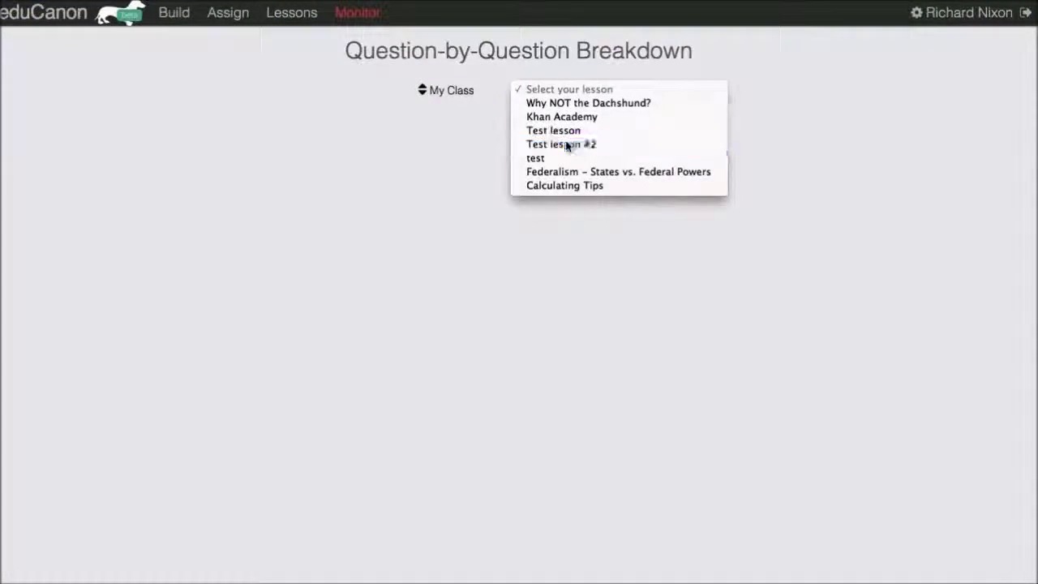
left_click(566, 145)
scroll(285, 175, "down", 8)
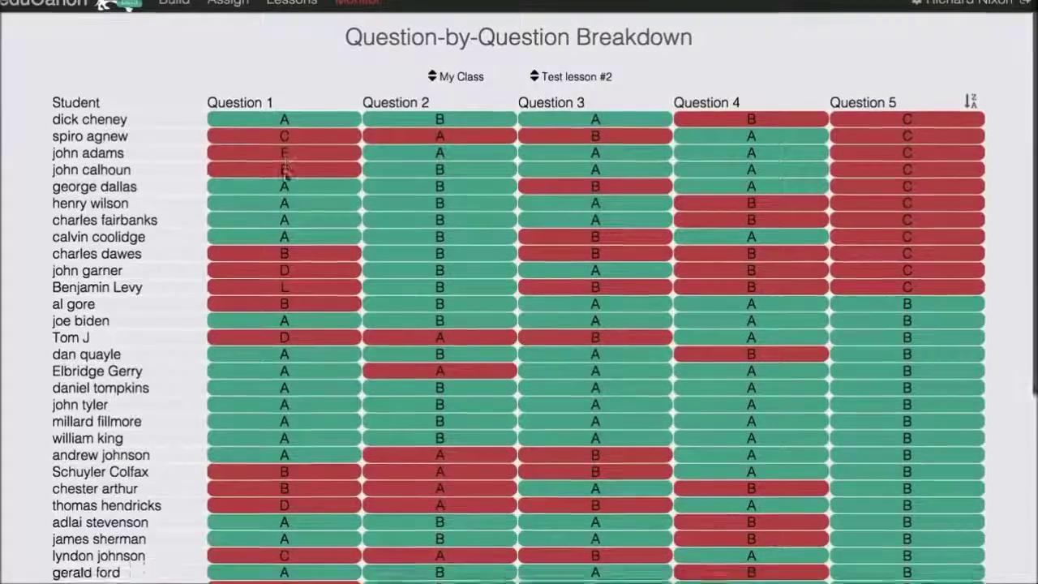
scroll(286, 175, "up", 8)
- Sort the results by Question 5, then Question 1, then alphabetically by student name
left_click(863, 116)
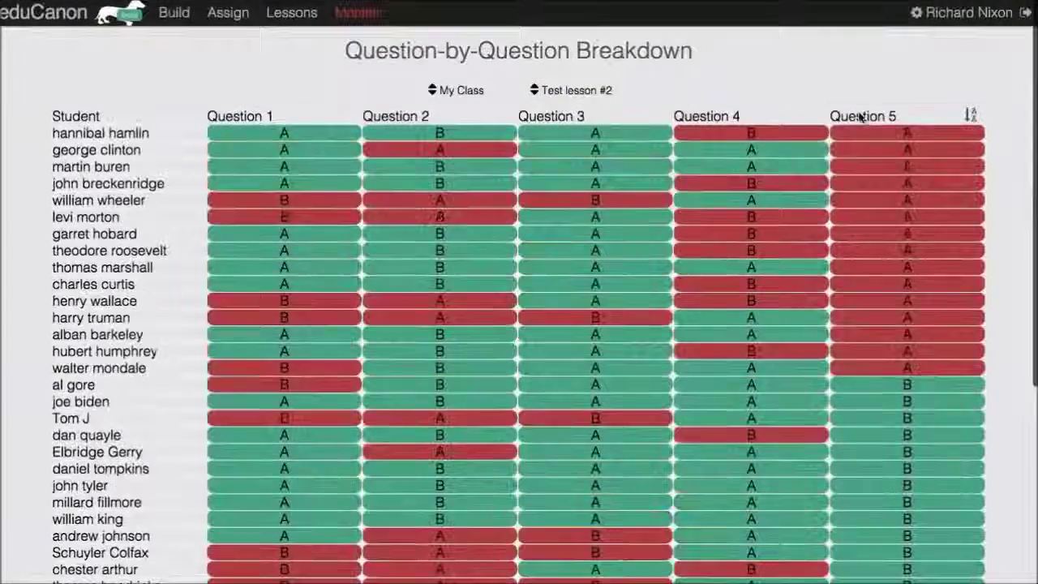
scroll(891, 258, "down", 8)
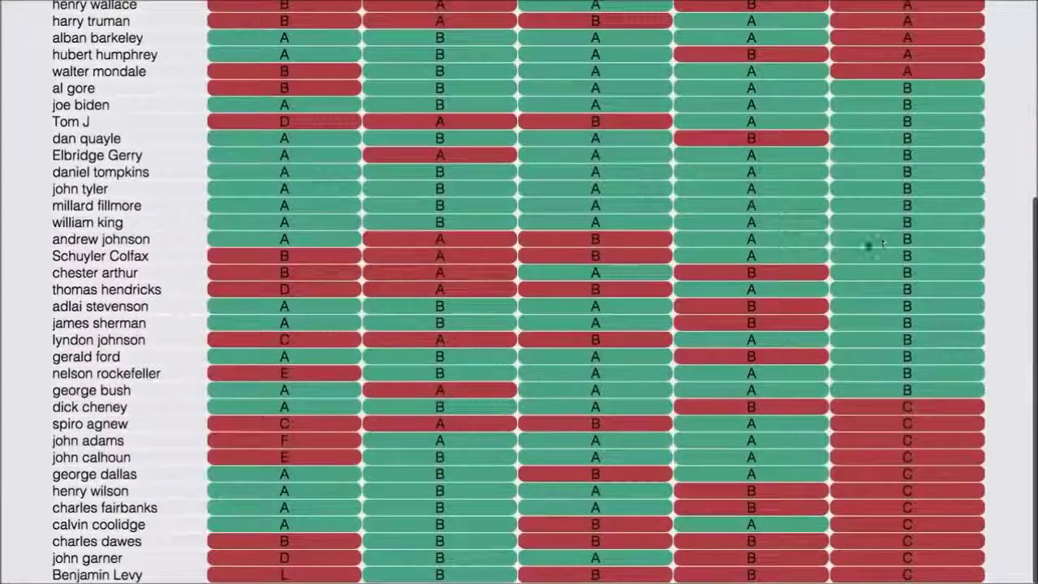
scroll(344, 288, "up", 2)
scroll(344, 288, "up", 5)
left_click(344, 111)
scroll(268, 233, "down", 9)
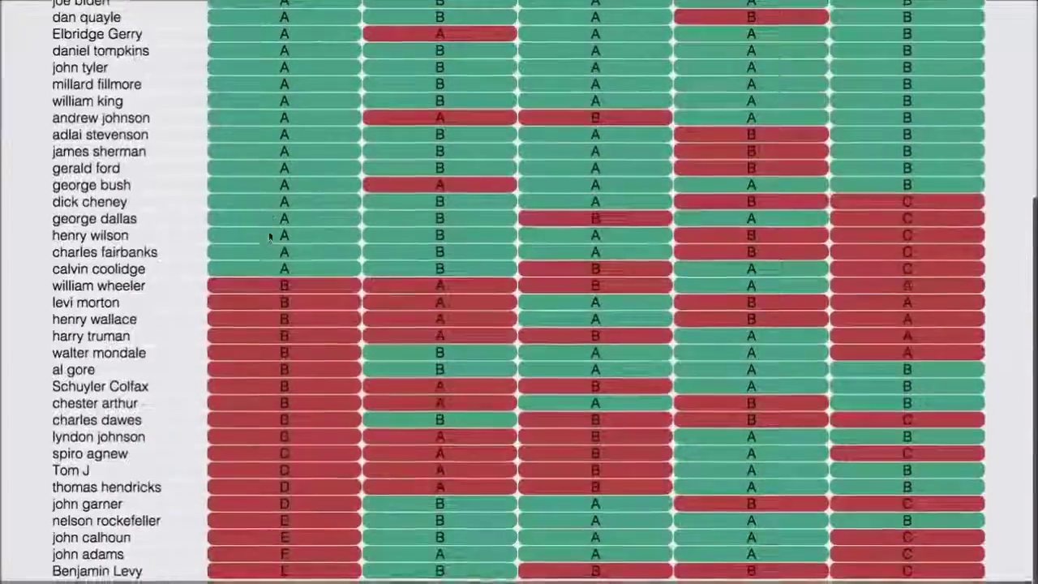
scroll(268, 236, "up", 9)
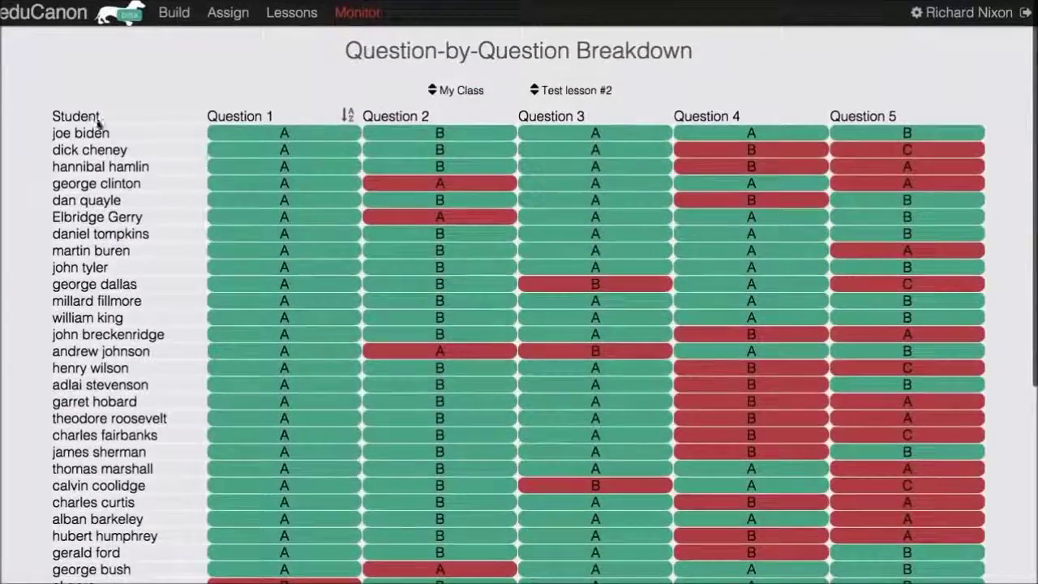
left_click(103, 124)
scroll(316, 204, "down", 1)
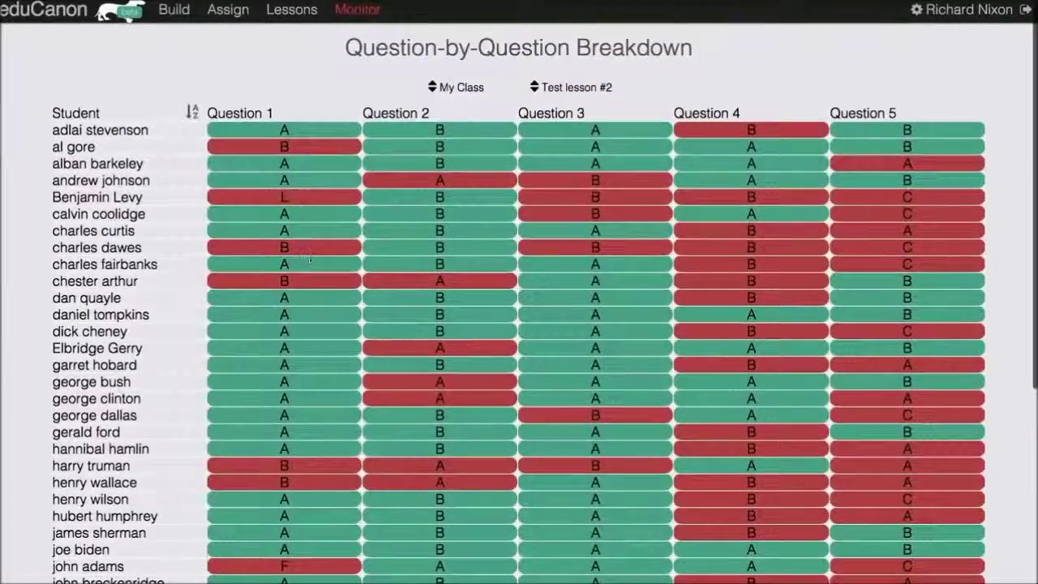
scroll(461, 284, "down", 5)
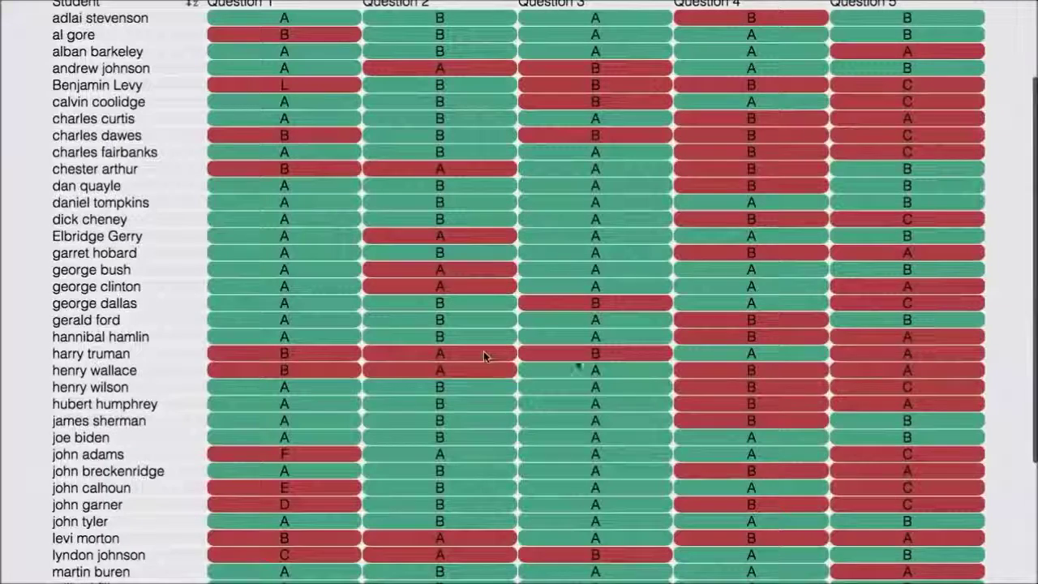